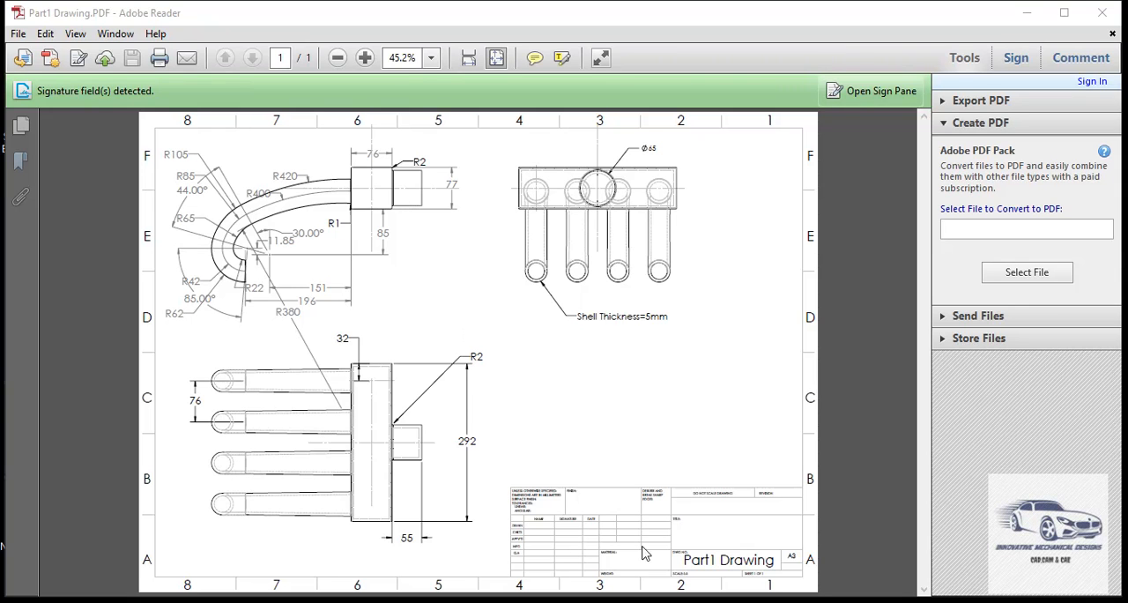
# - Switch to the Part1 window in SOLIDWORKS and start a sketch on the Front Plane
pyautogui.moveTo(627, 601)
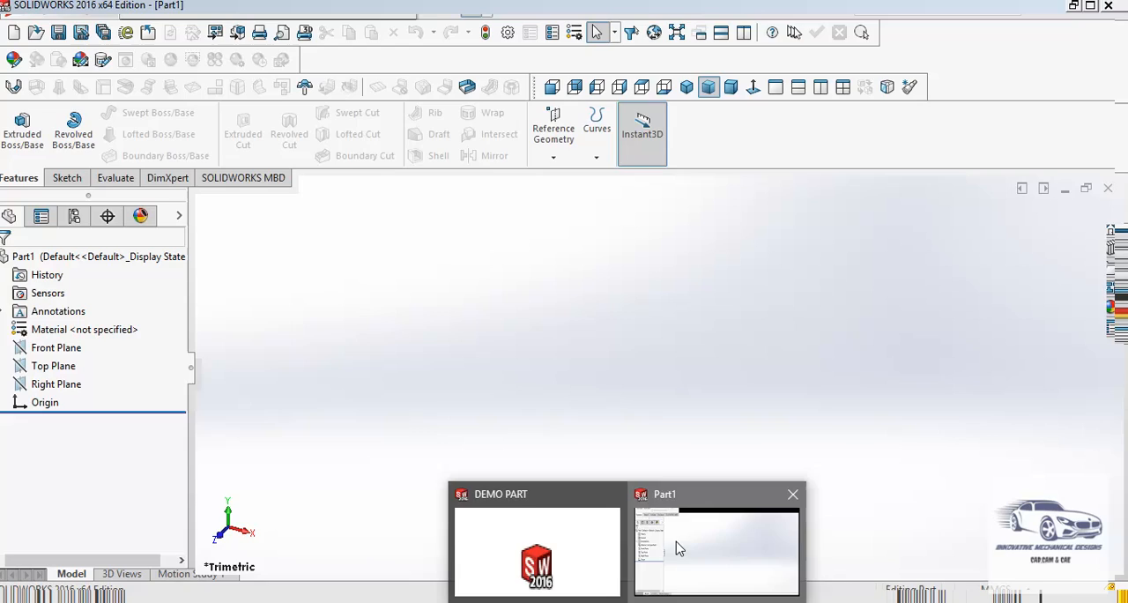
pyautogui.click(679, 549)
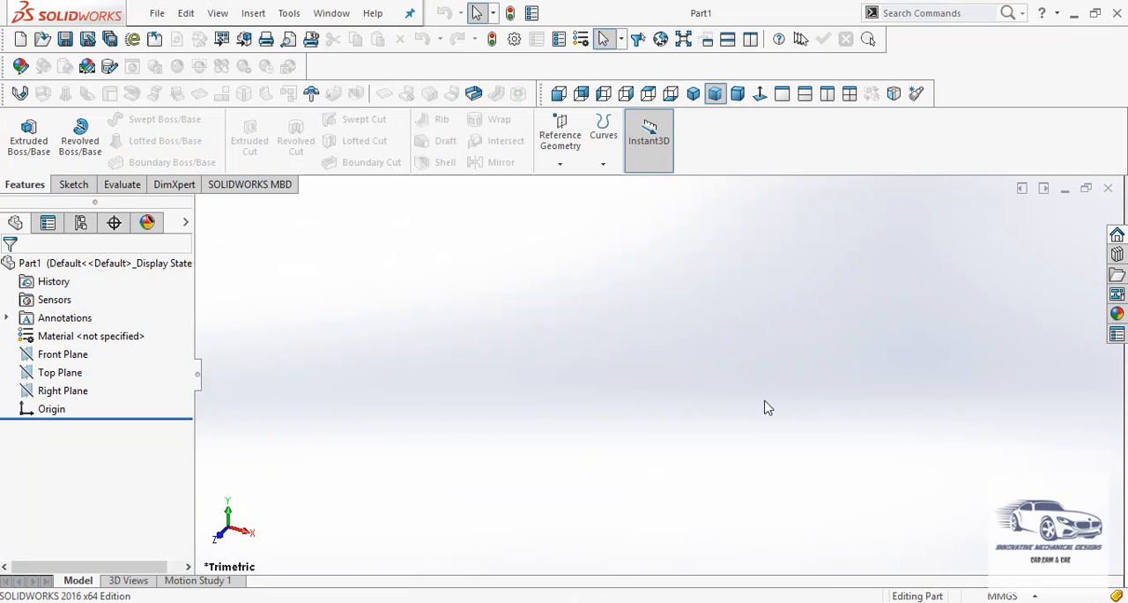
pyautogui.click(83, 356)
pyautogui.click(92, 331)
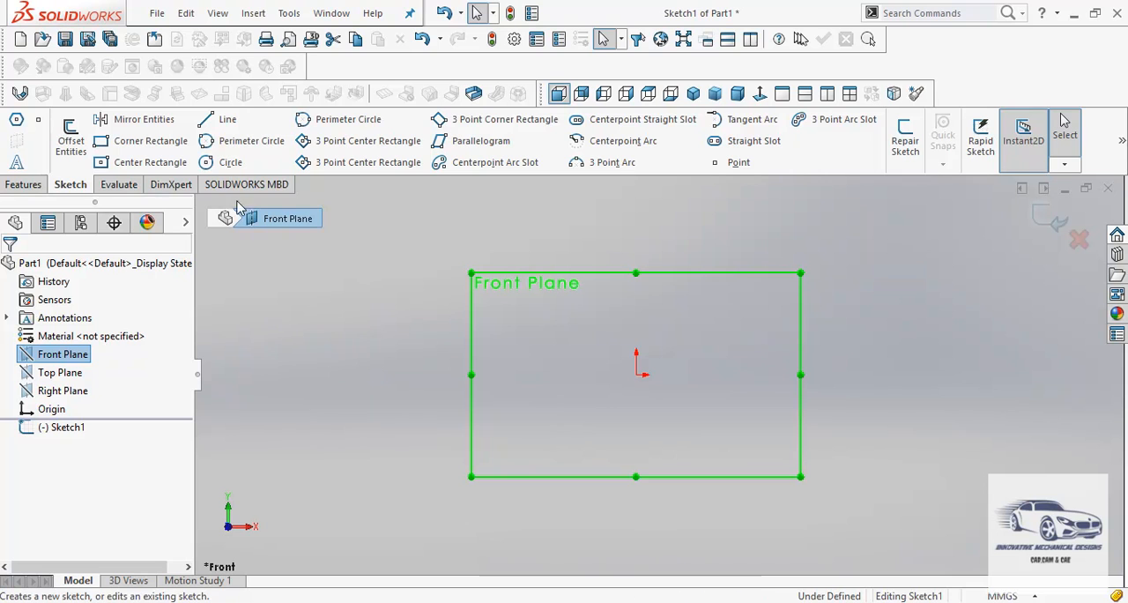
# - Draw a center rectangle about 91 mm wide, centred on the origin
pyautogui.click(103, 166)
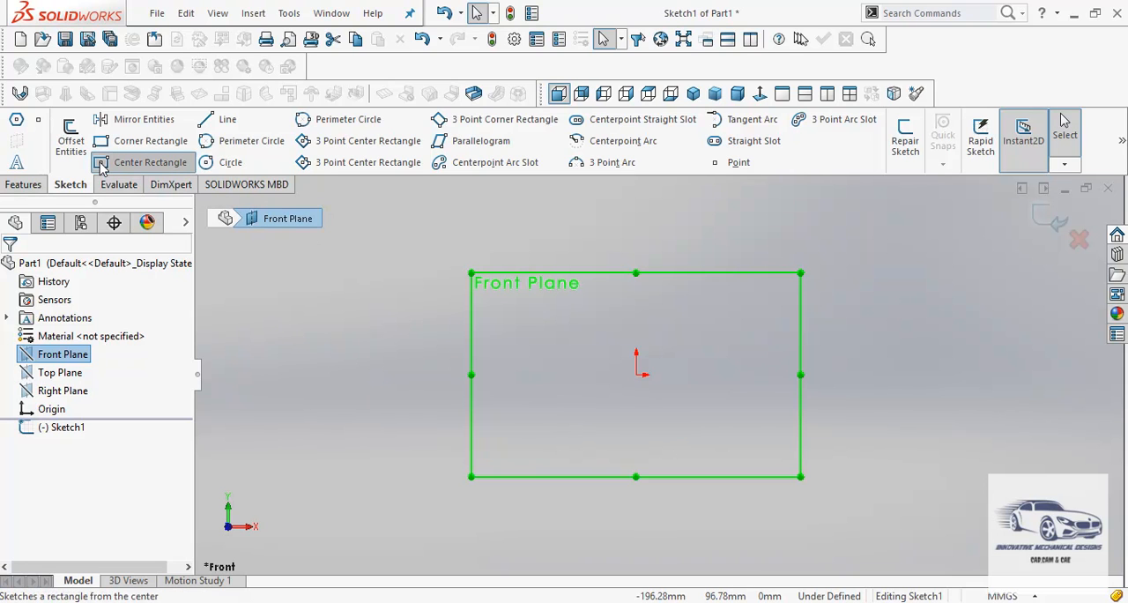
pyautogui.click(636, 373)
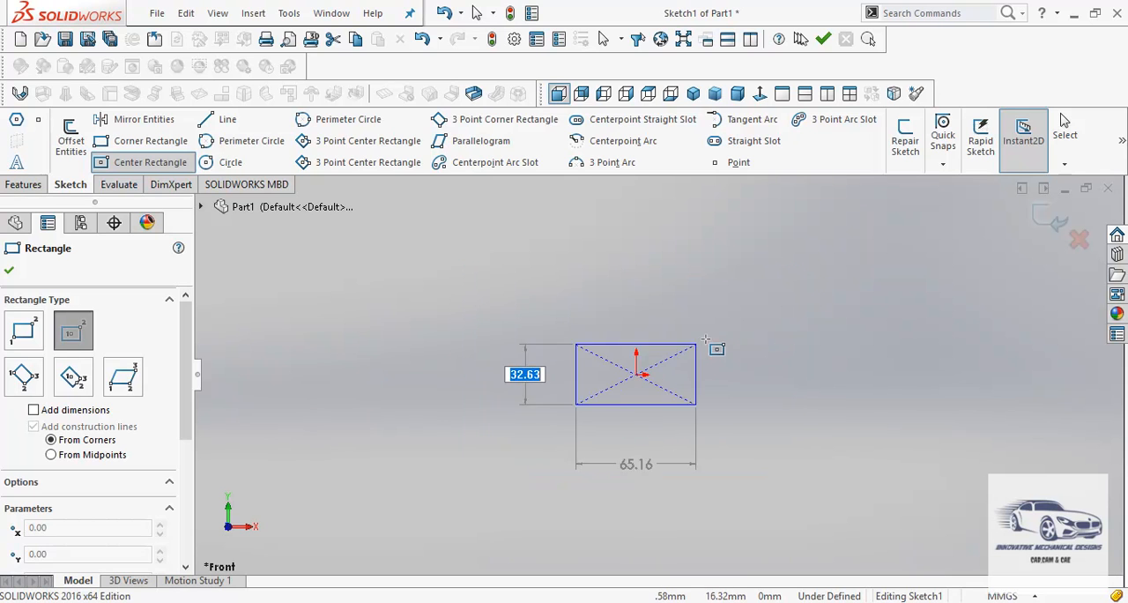
pyautogui.click(720, 322)
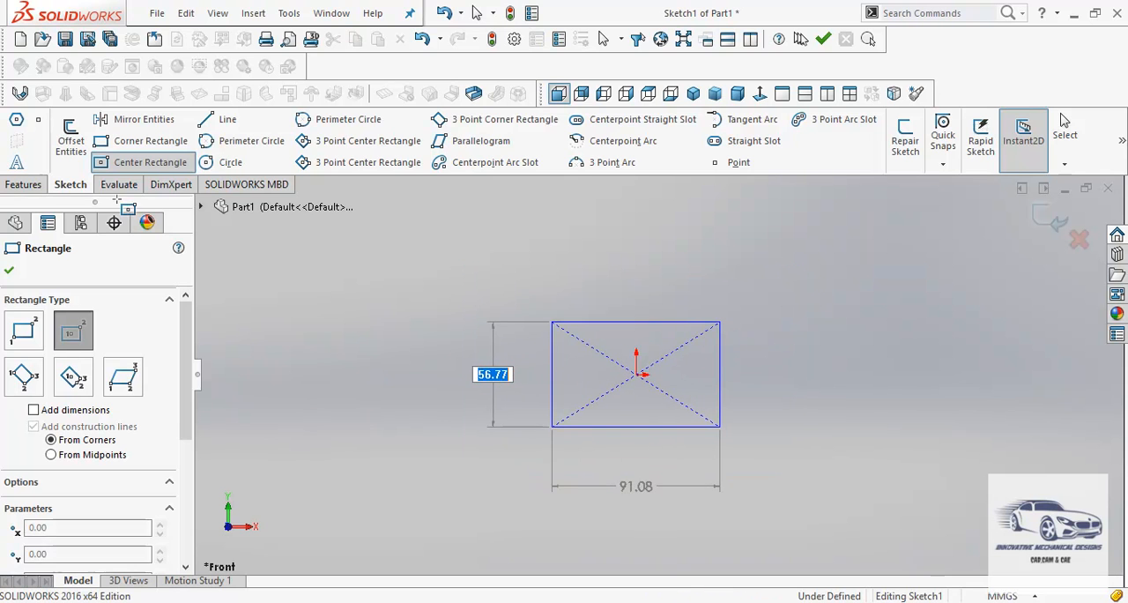
pyautogui.click(10, 272)
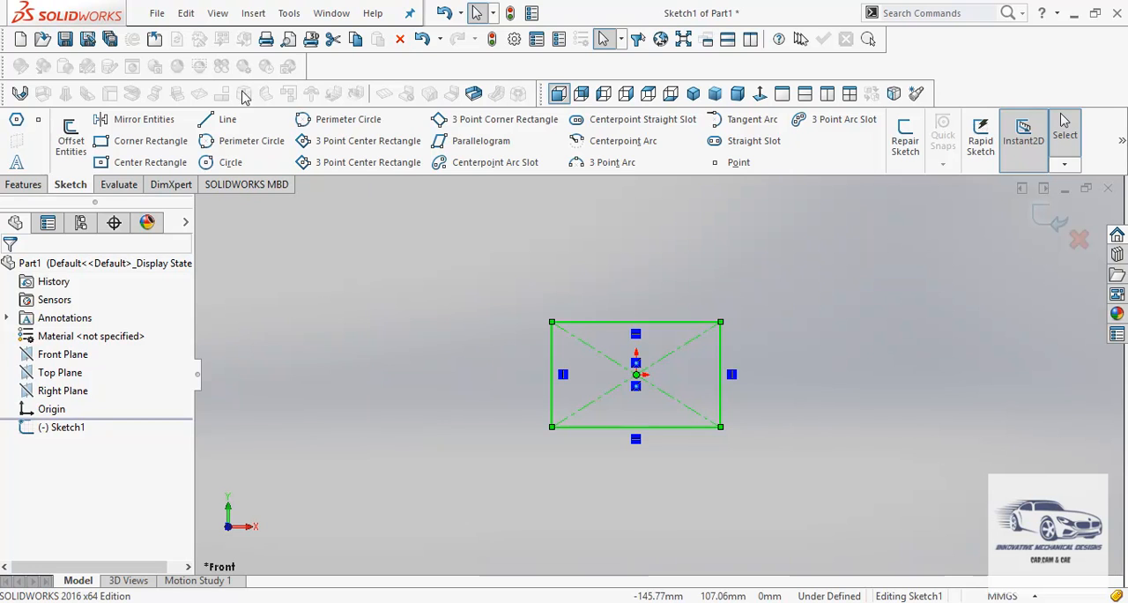
# - Dimension the rectangle's lower edge with Smart Dimension and set its width to 76 mm
pyautogui.click(289, 13)
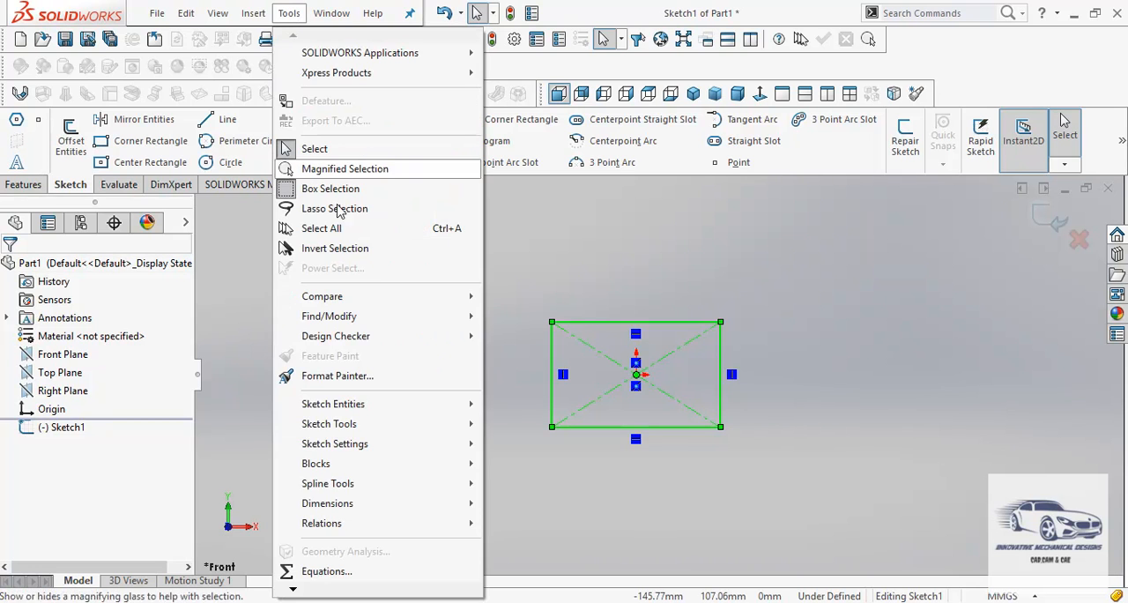
pyautogui.moveTo(421, 509)
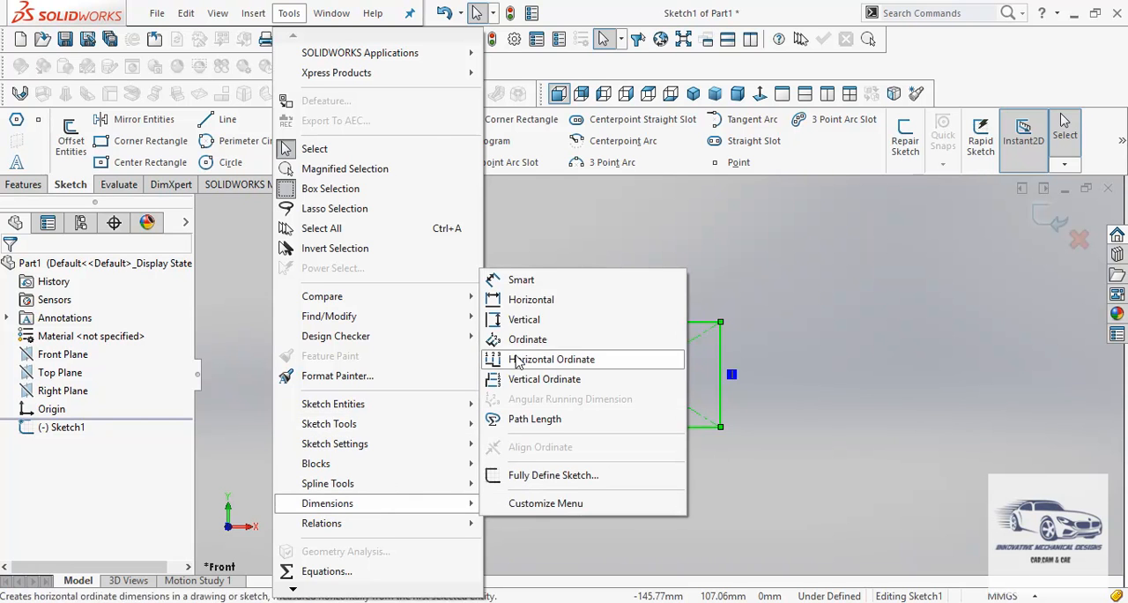
pyautogui.click(520, 281)
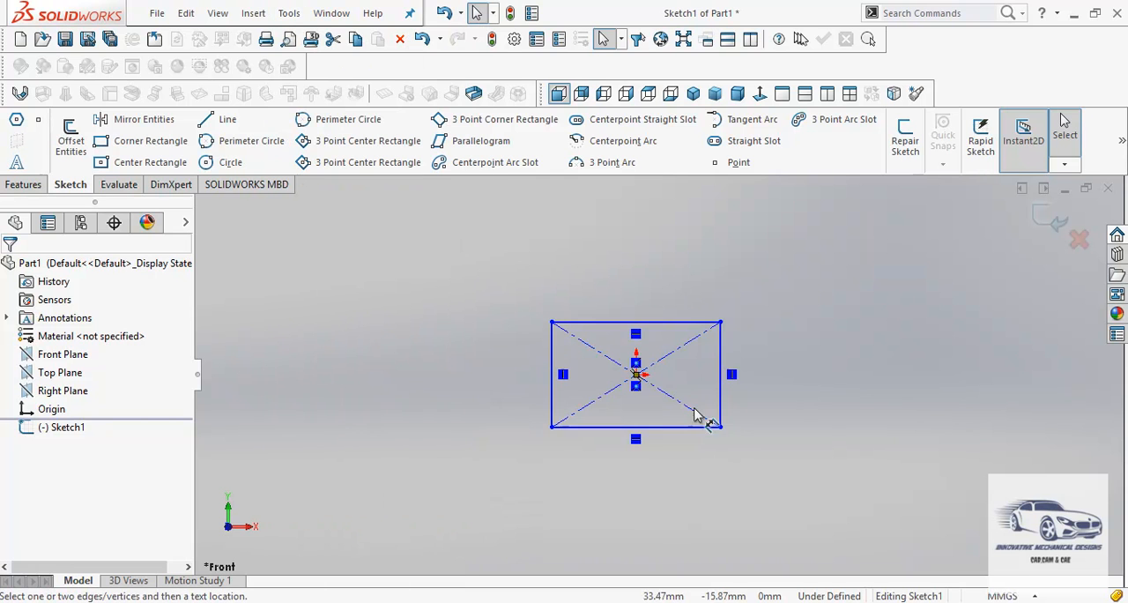
pyautogui.click(653, 427)
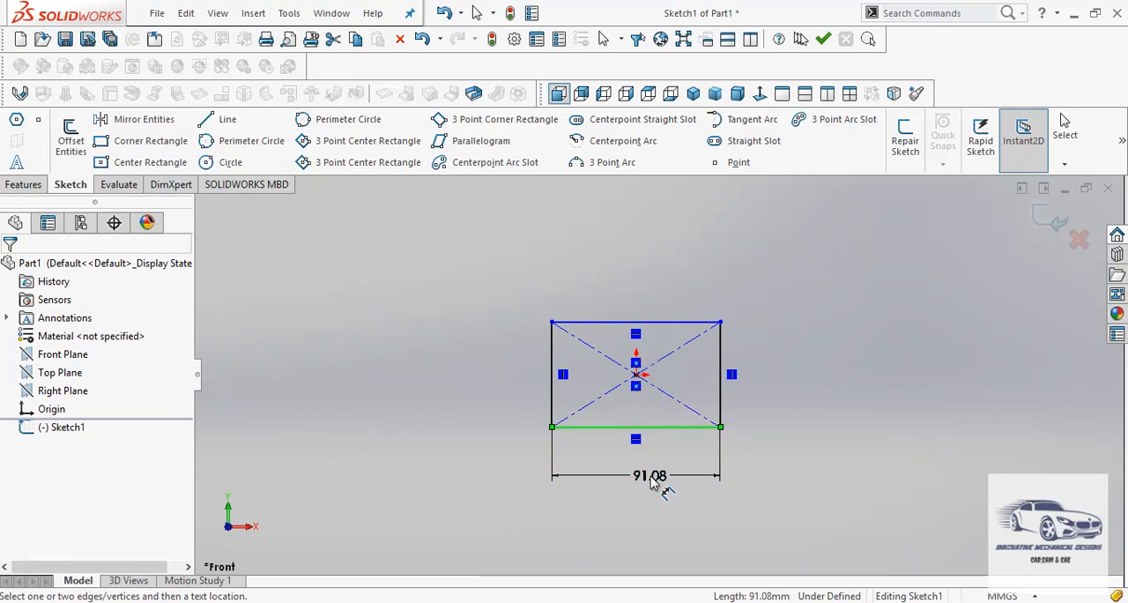
pyautogui.click(651, 481)
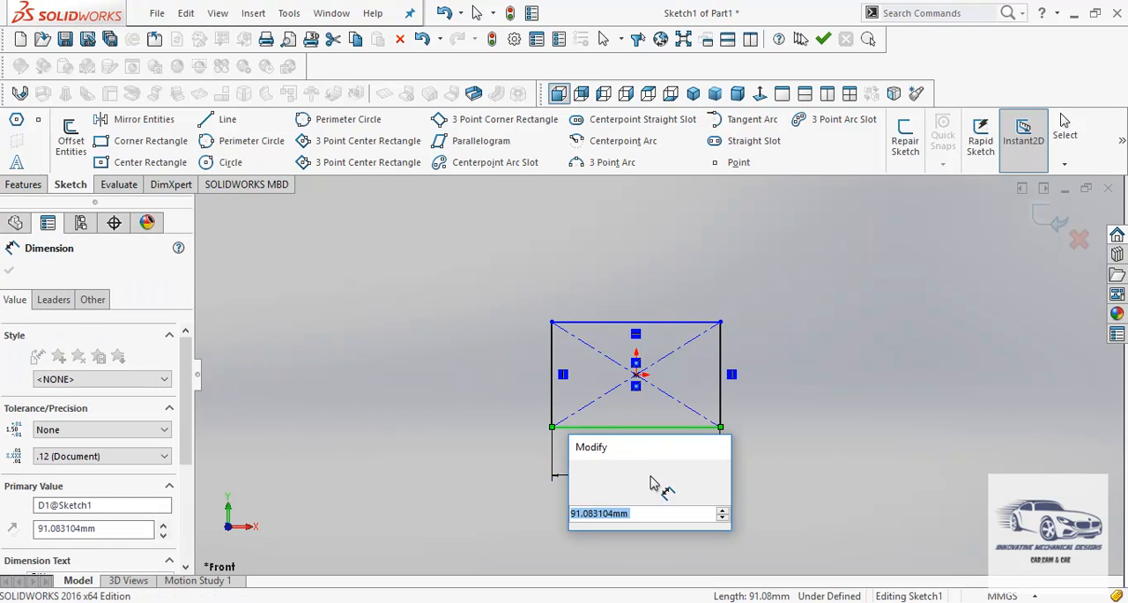
pyautogui.write('70')
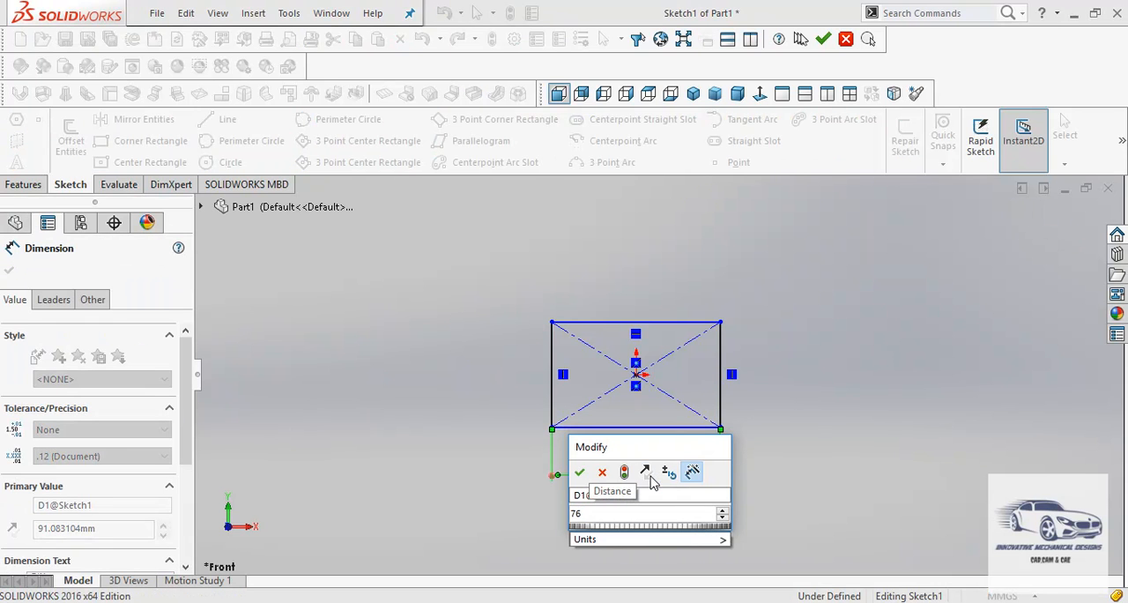
pyautogui.press('Return')
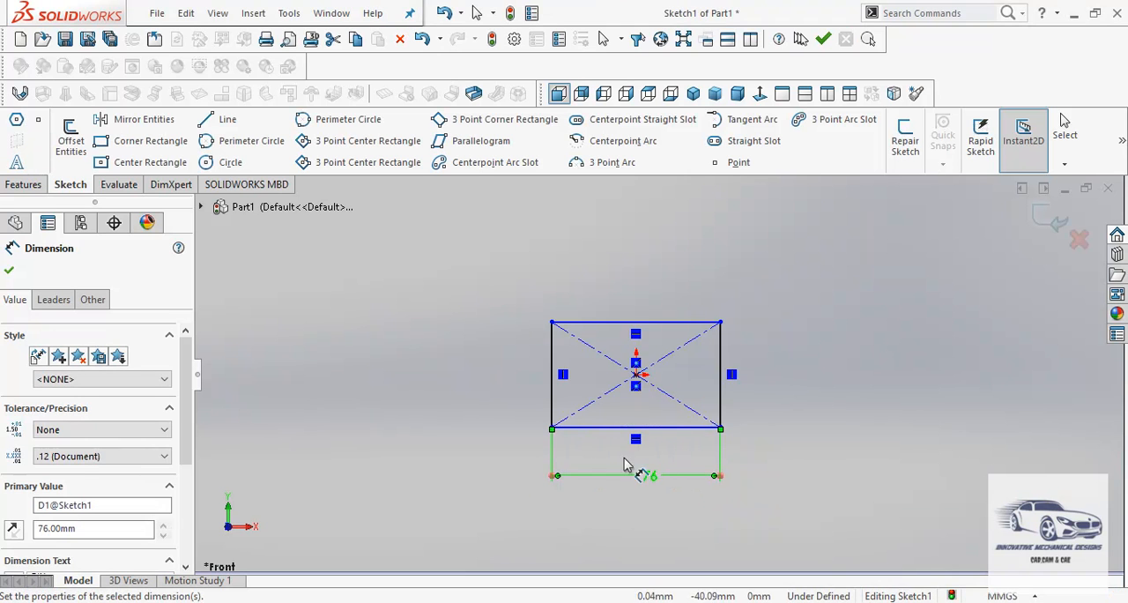
# - Dimension the rectangle's height as 77 mm and exit the sketch
pyautogui.click(553, 411)
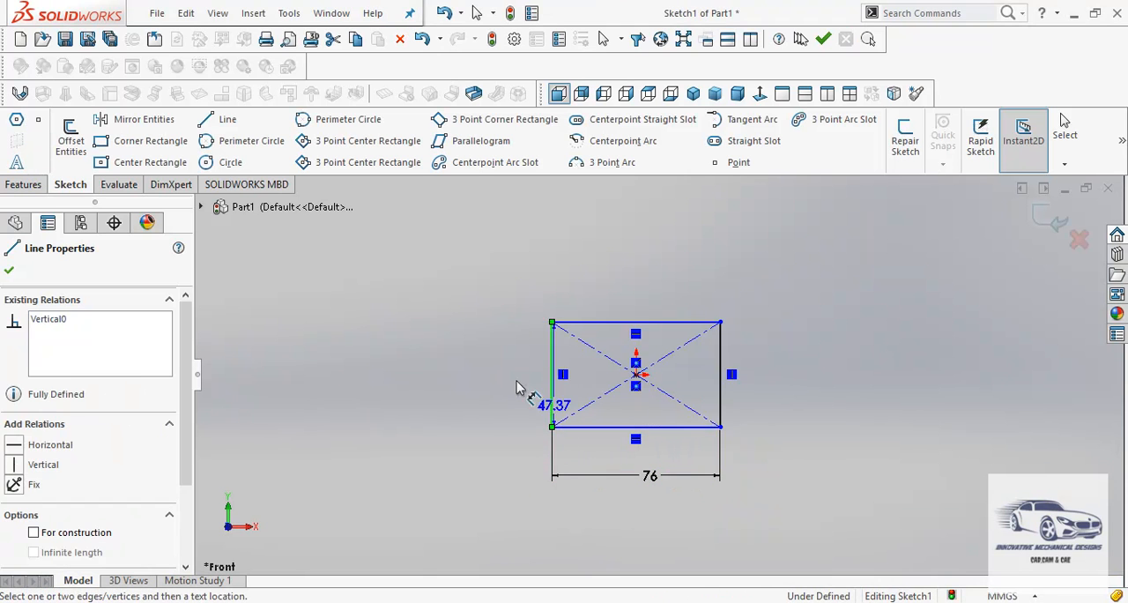
pyautogui.click(515, 389)
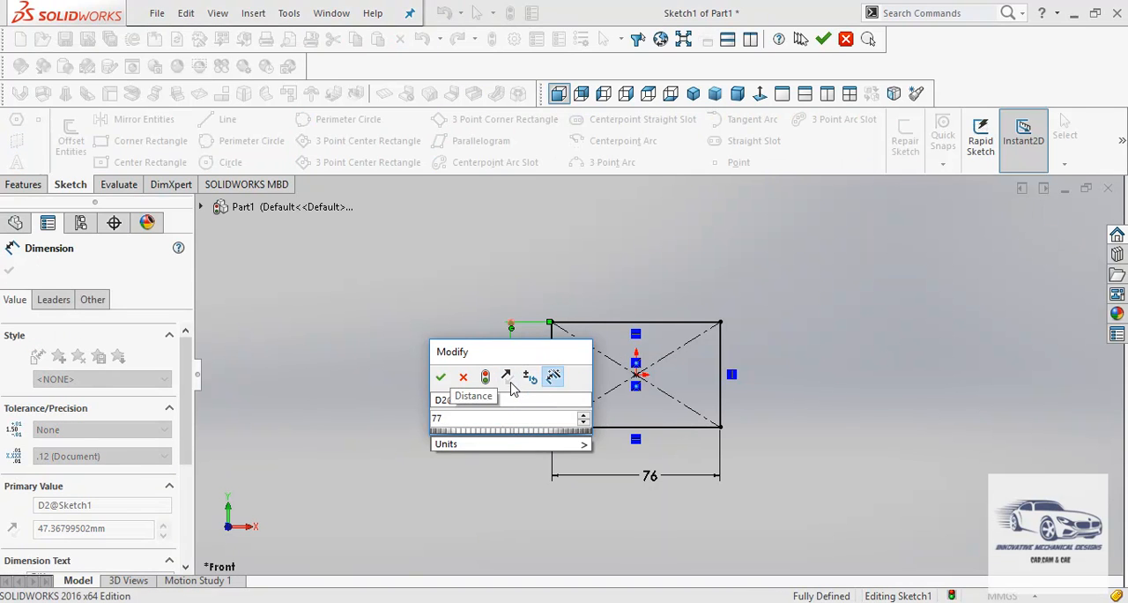
pyautogui.press('Return')
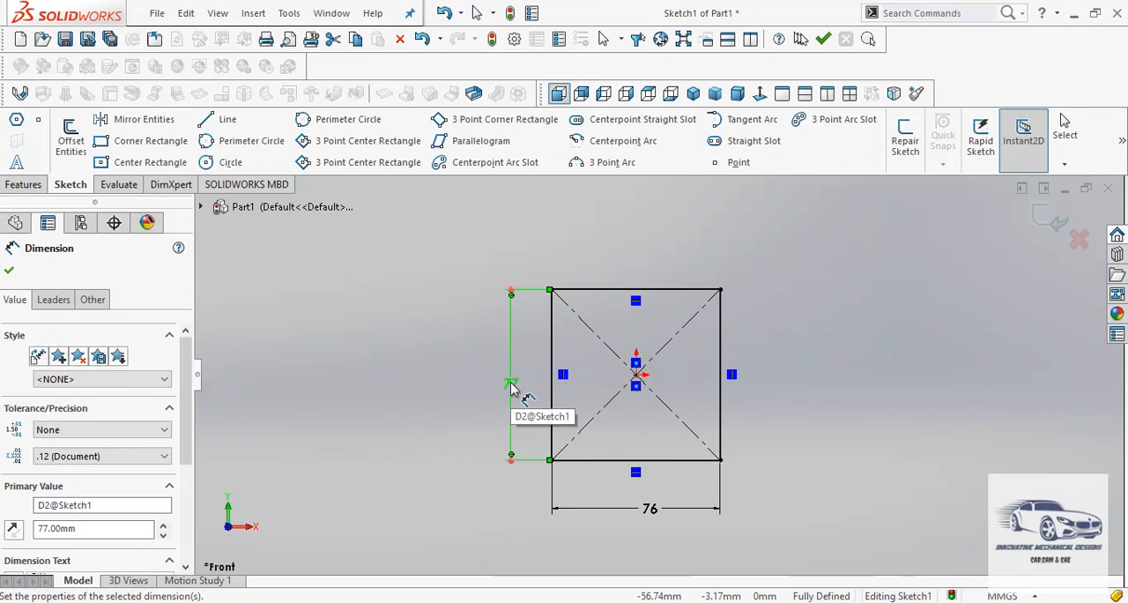
pyautogui.click(10, 273)
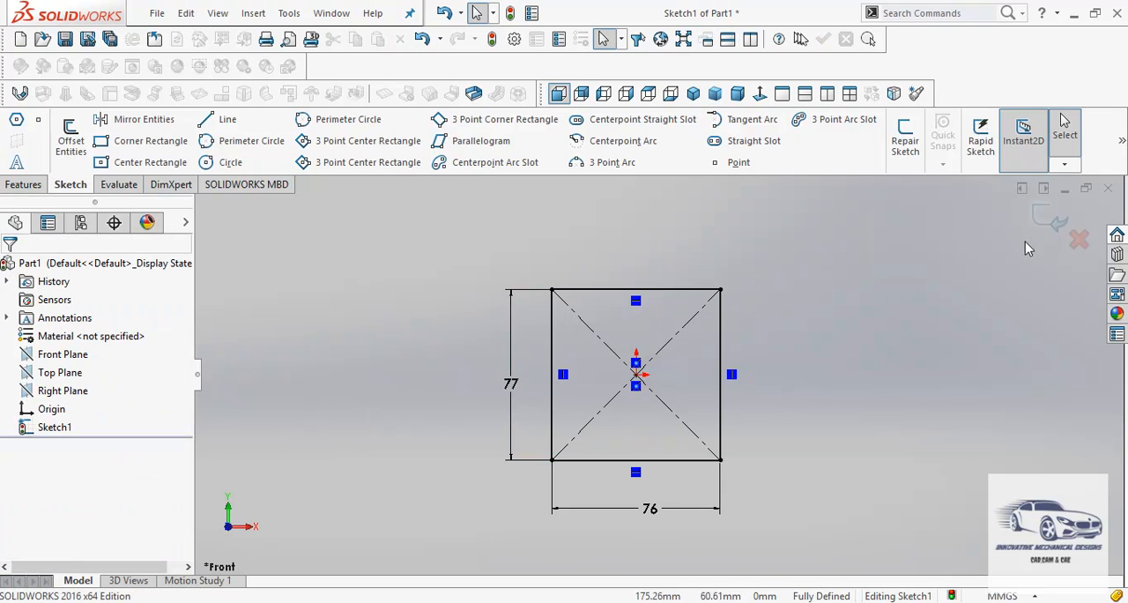
pyautogui.click(1053, 227)
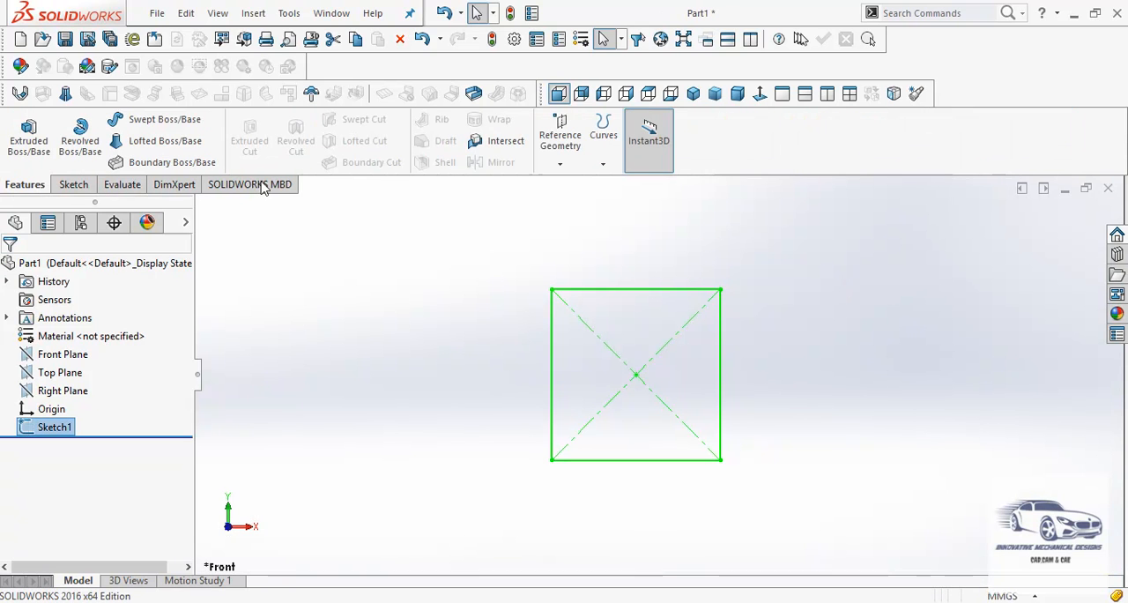
# - Extrude the rectangle sketch as a Mid Plane boss with a depth of 292 mm
pyautogui.click(30, 140)
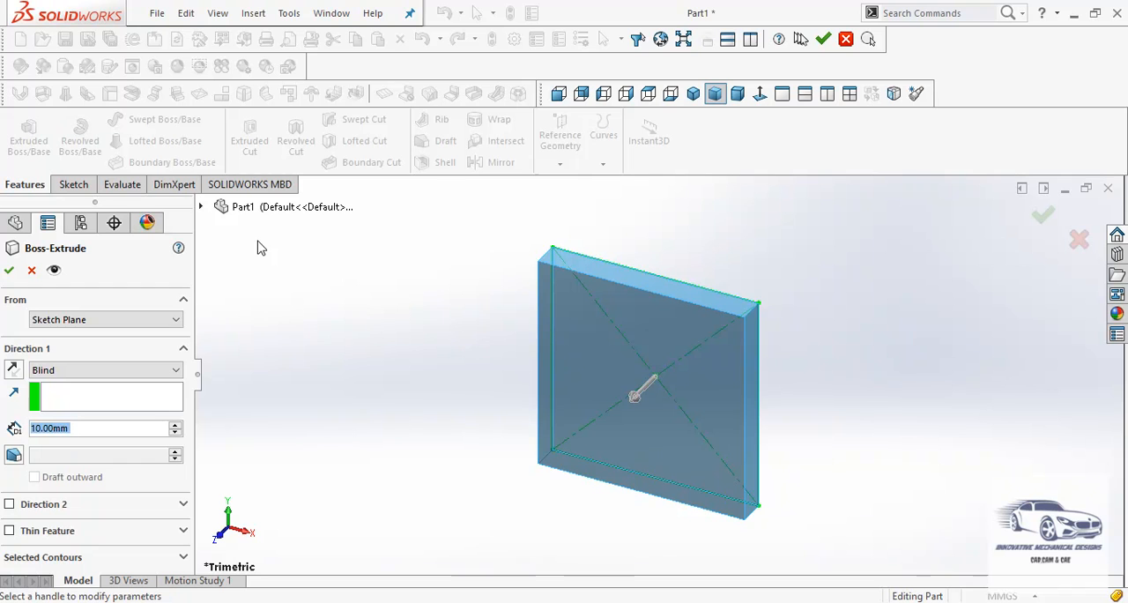
pyautogui.click(49, 371)
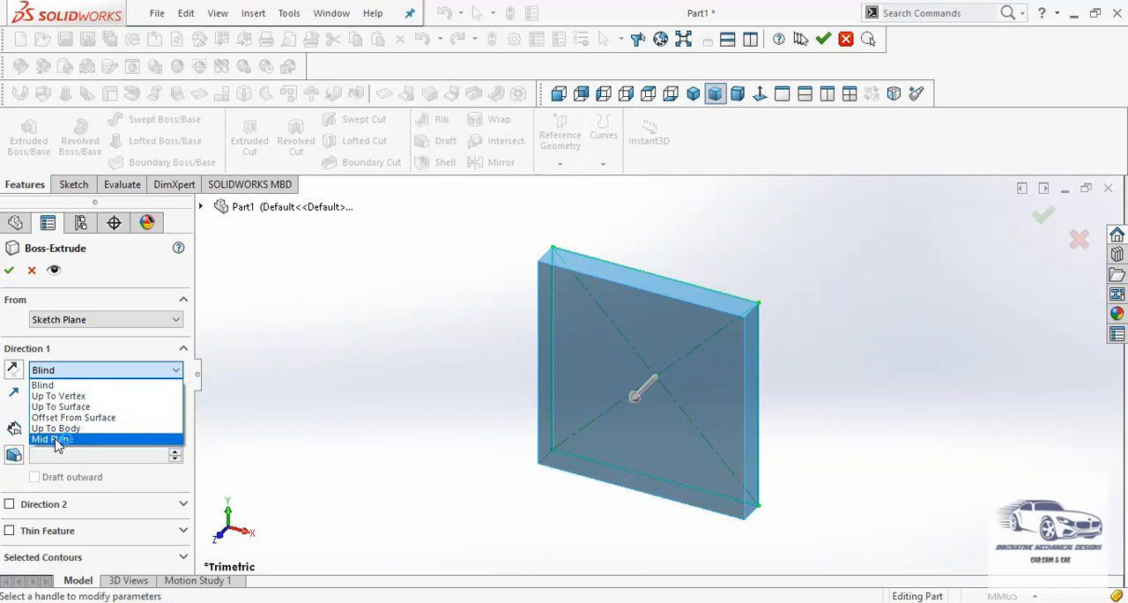
pyautogui.click(53, 439)
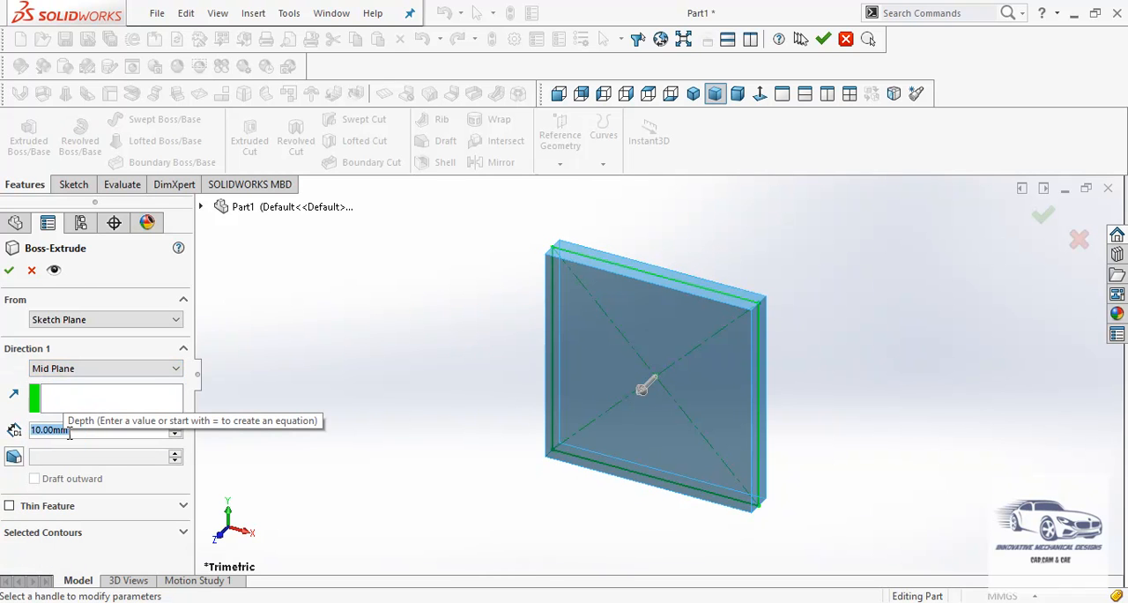
pyautogui.write('292')
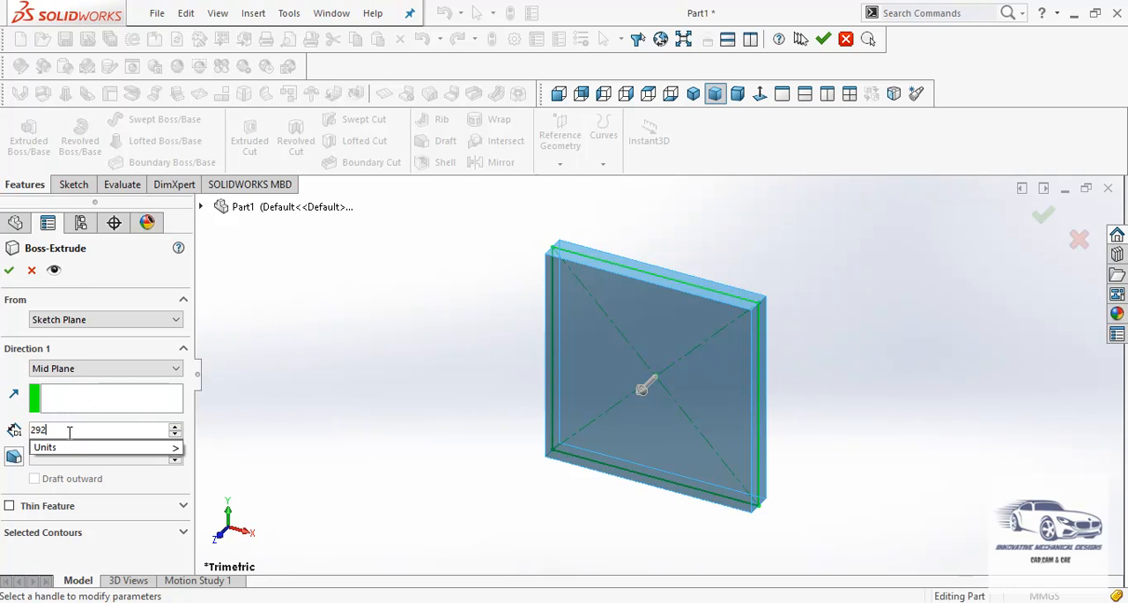
pyautogui.press('Return')
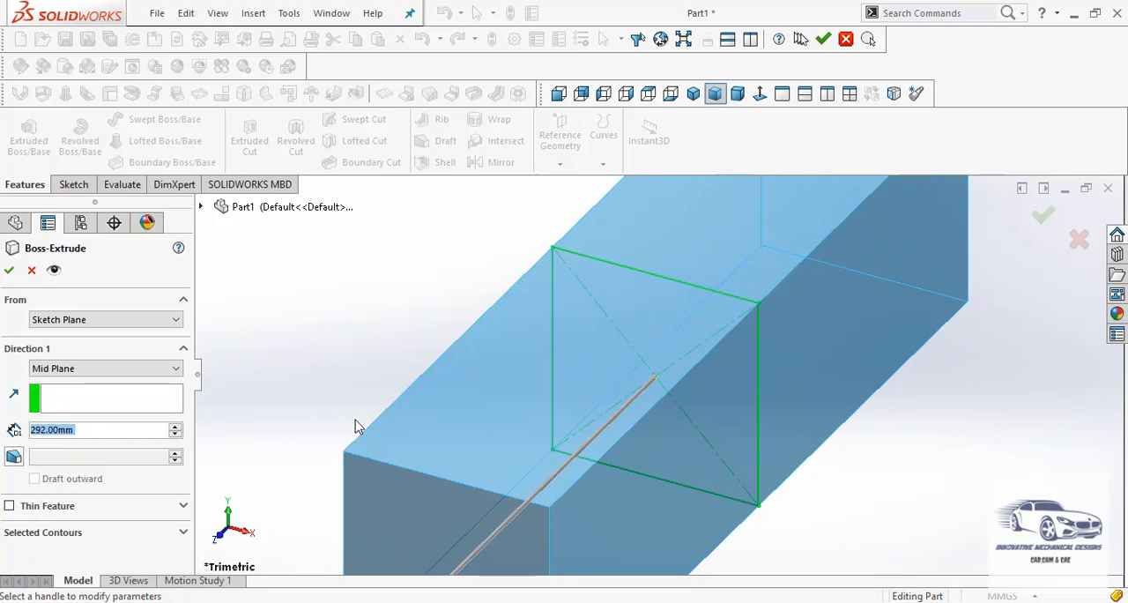
pyautogui.press('f')
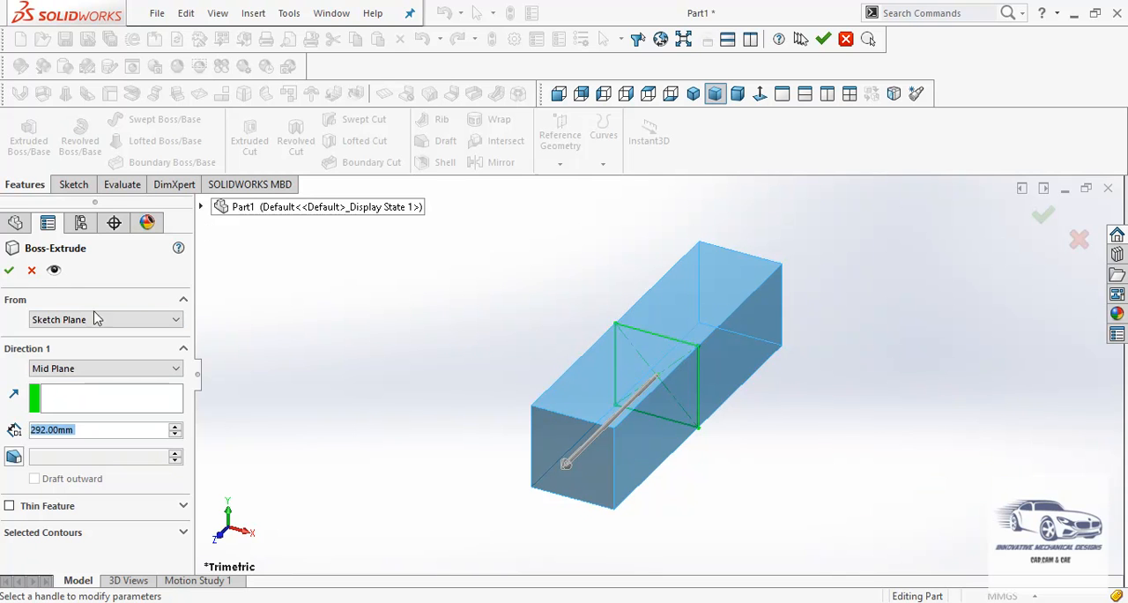
pyautogui.click(9, 270)
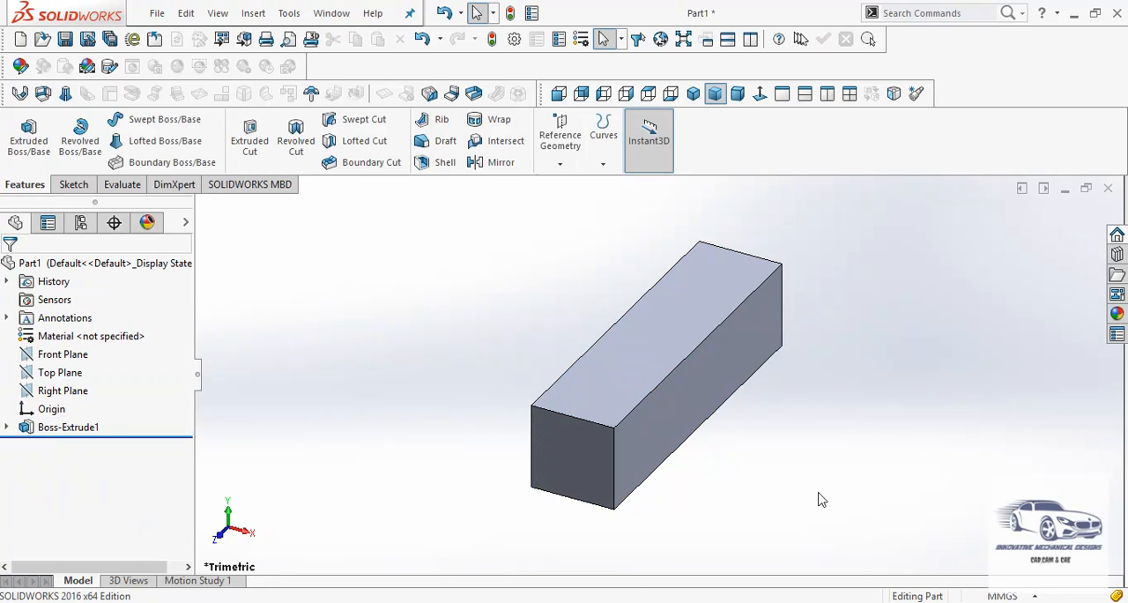
# - Start a sketch on the block's long +X side face and check the circle diameter in Part1 Drawing.PDF, returning to the SOLIDWORKS part
pyautogui.click(698, 378)
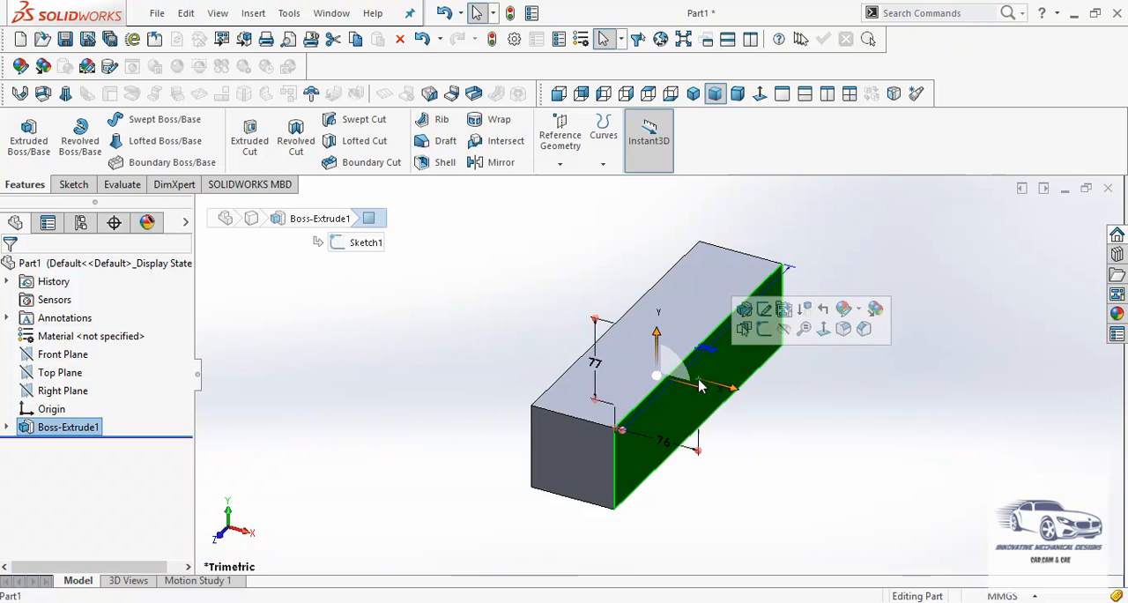
pyautogui.click(764, 309)
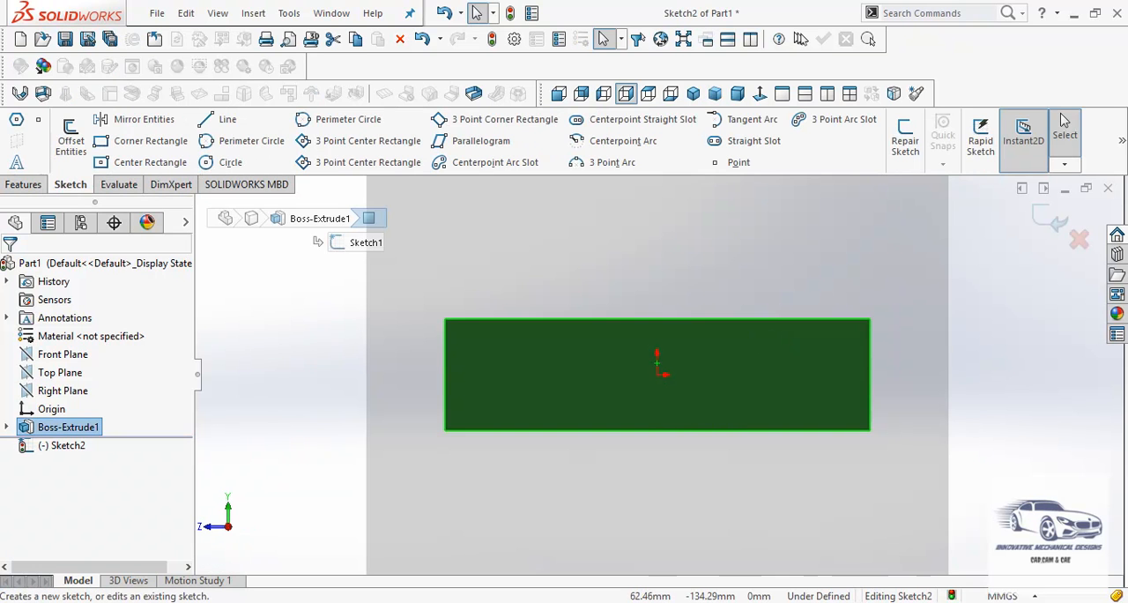
pyautogui.moveTo(668, 595)
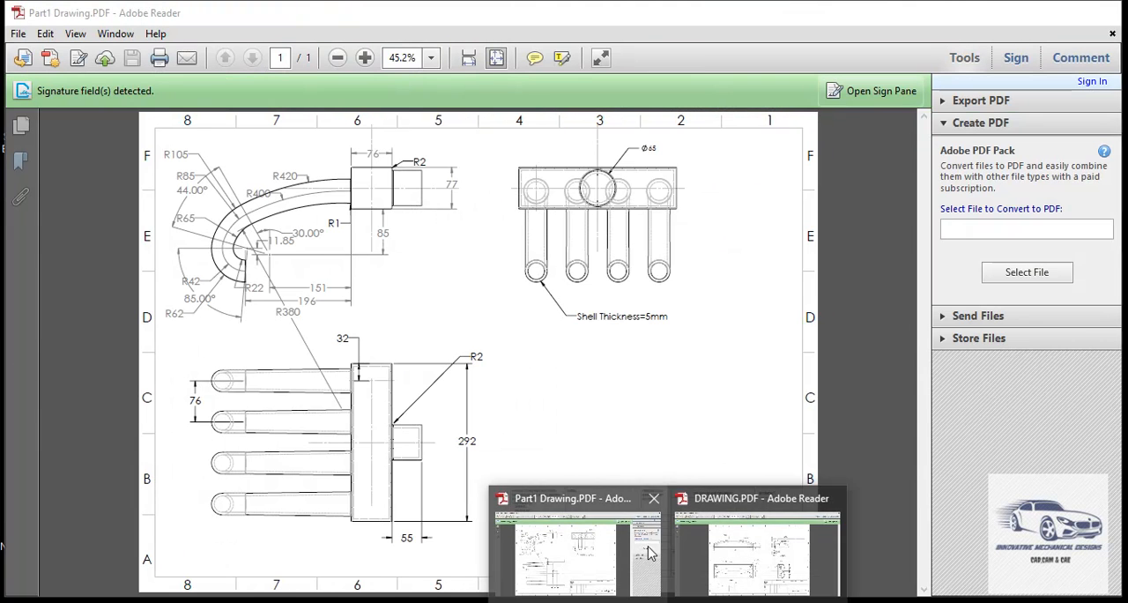
pyautogui.click(650, 552)
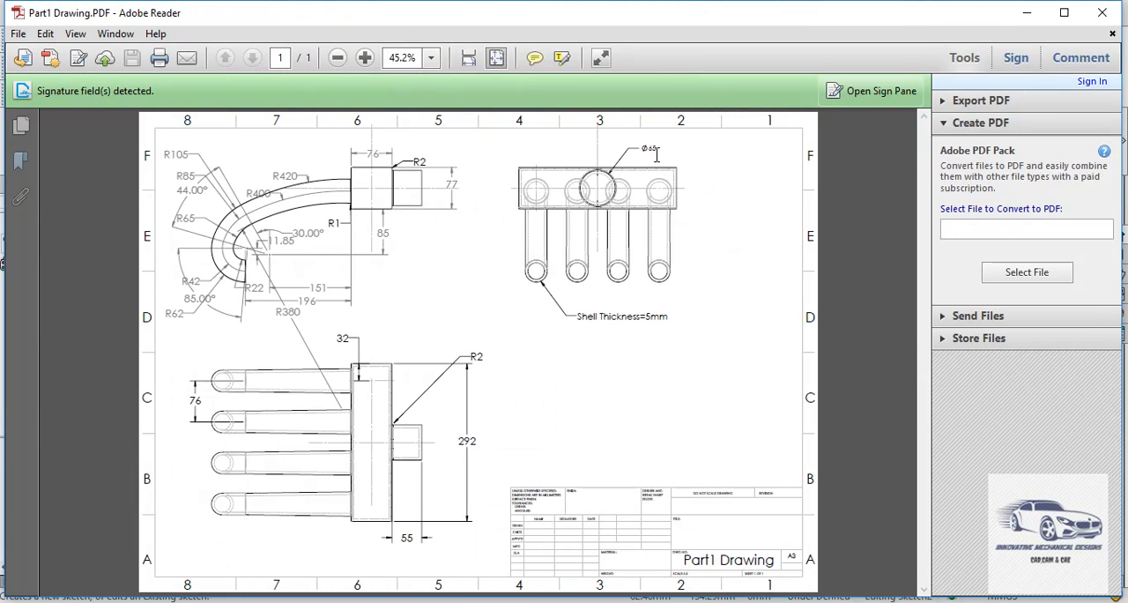
pyautogui.moveTo(627, 599)
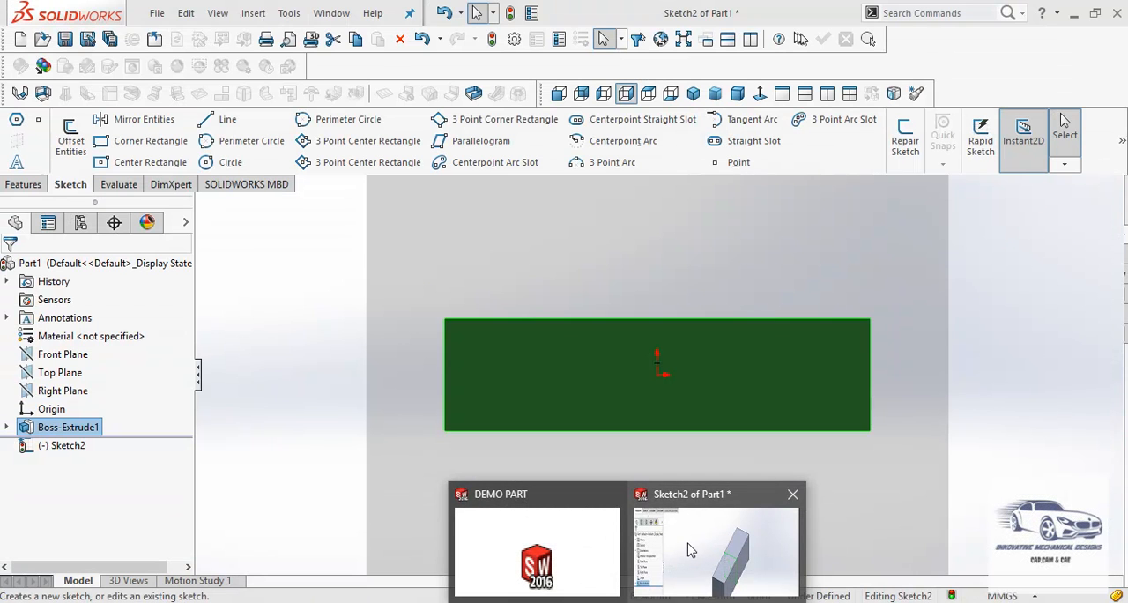
pyautogui.click(690, 551)
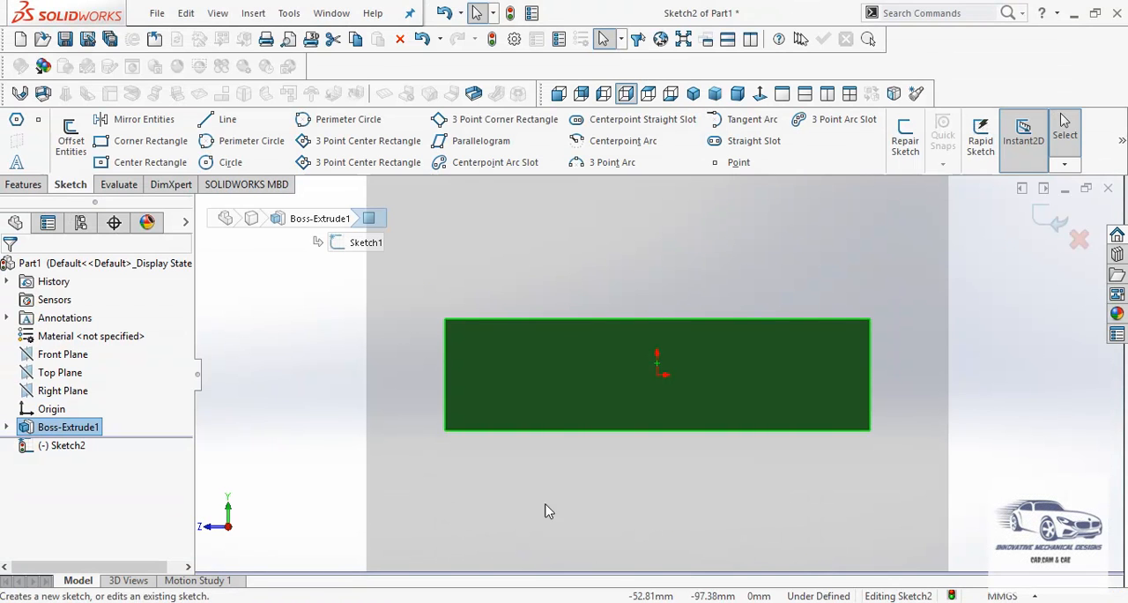
# - Draw a circle centred on the origin on the block's long side face
pyautogui.click(273, 336)
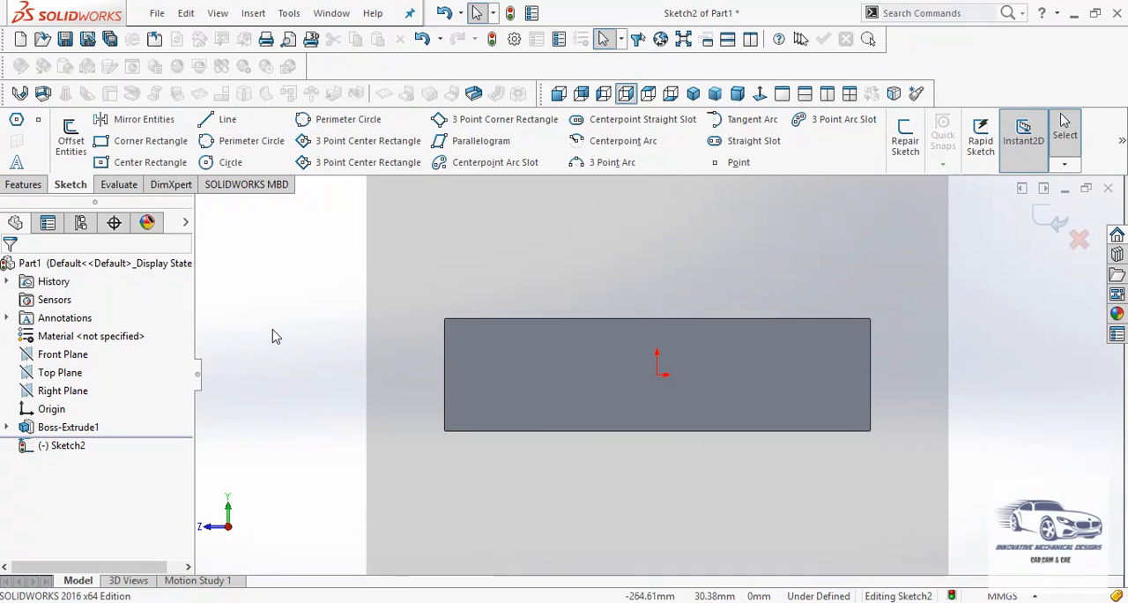
pyautogui.click(208, 165)
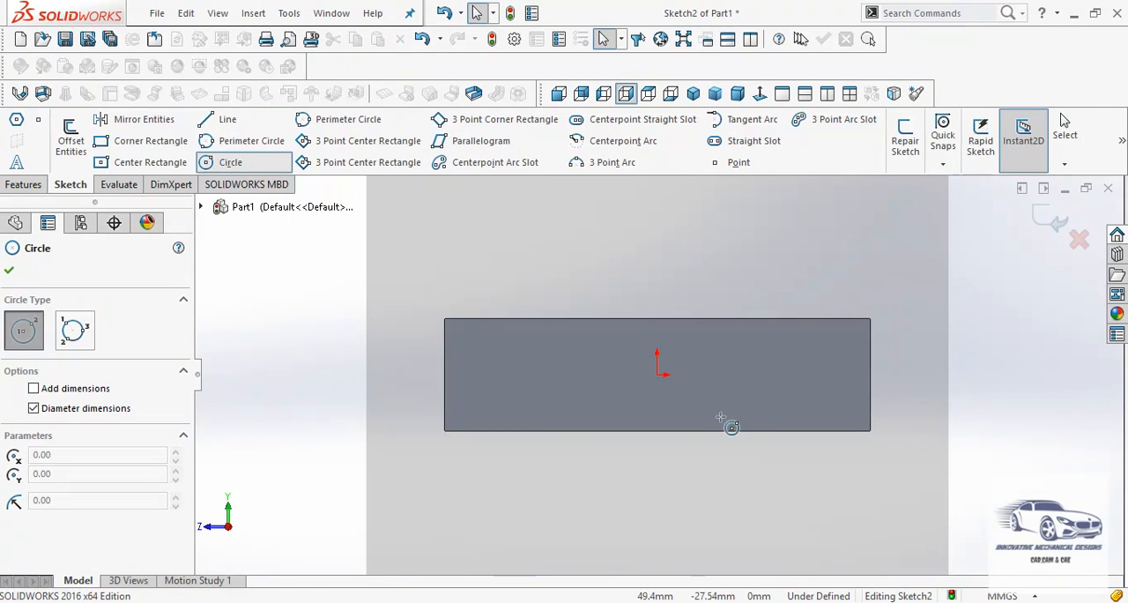
pyautogui.moveTo(657, 375)
pyautogui.mouseDown()
pyautogui.moveTo(683, 373)
pyautogui.moveTo(684, 352)
pyautogui.mouseUp()
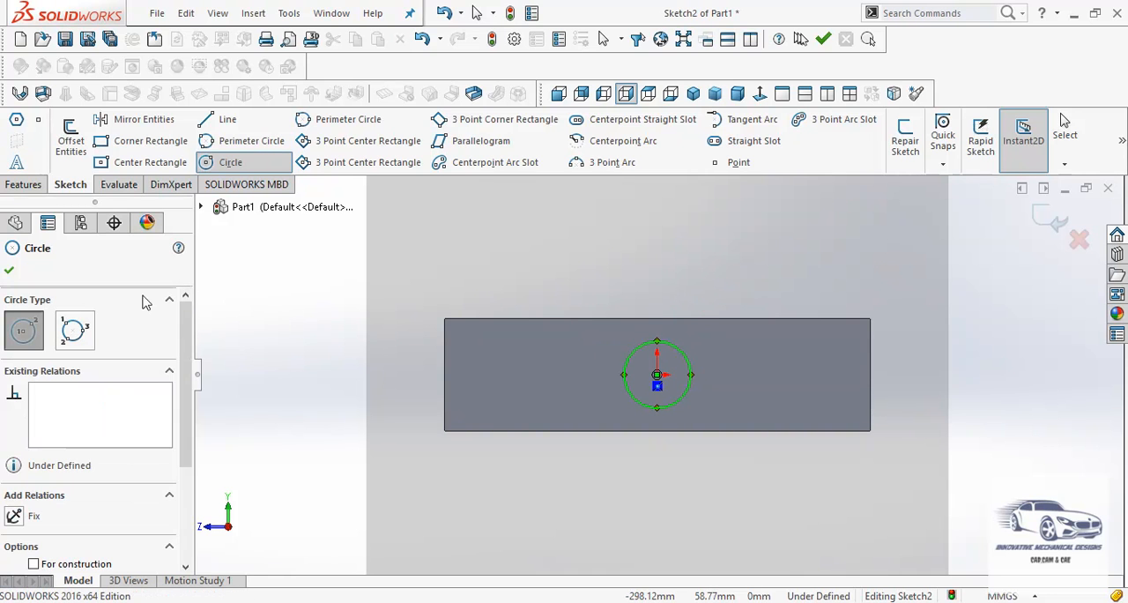
# - Dimension the circle's diameter as 65 mm with Smart Dimension and exit the sketch
pyautogui.click(10, 273)
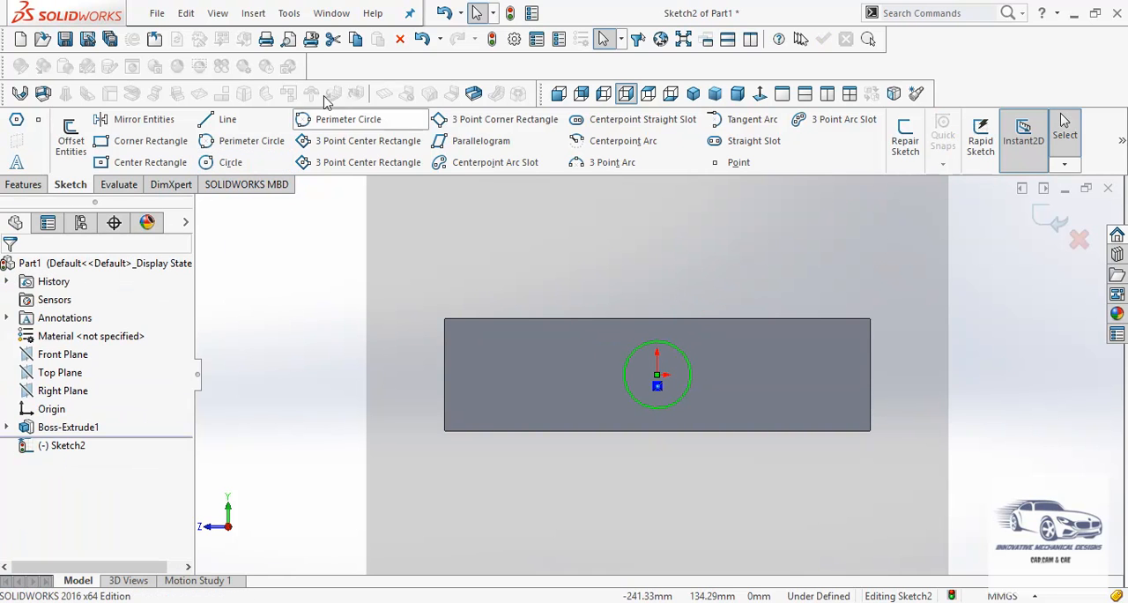
pyautogui.click(290, 13)
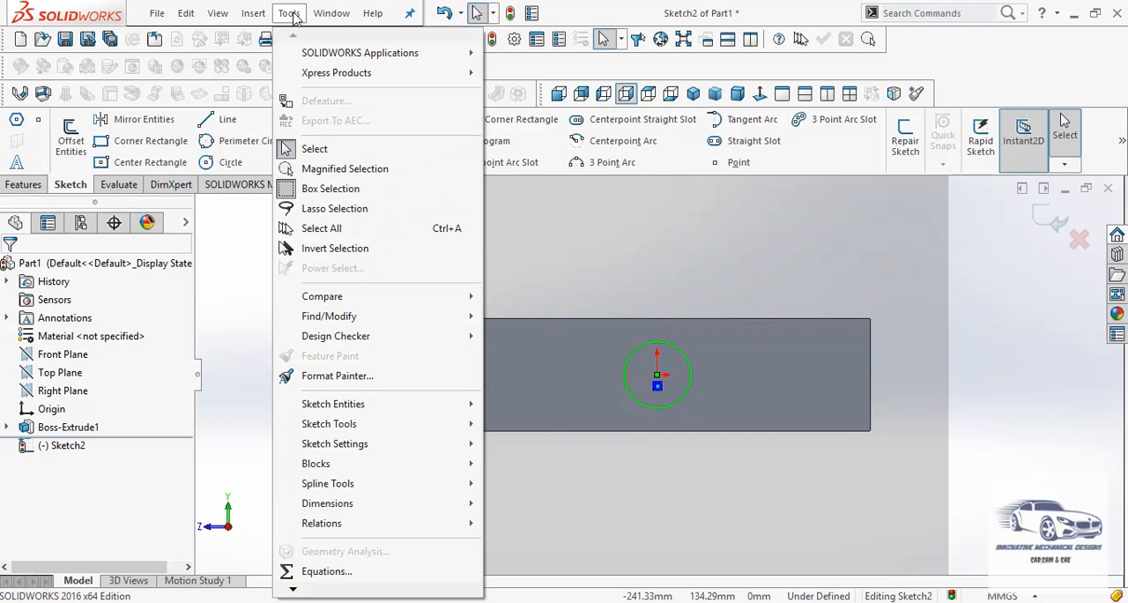
pyautogui.moveTo(421, 509)
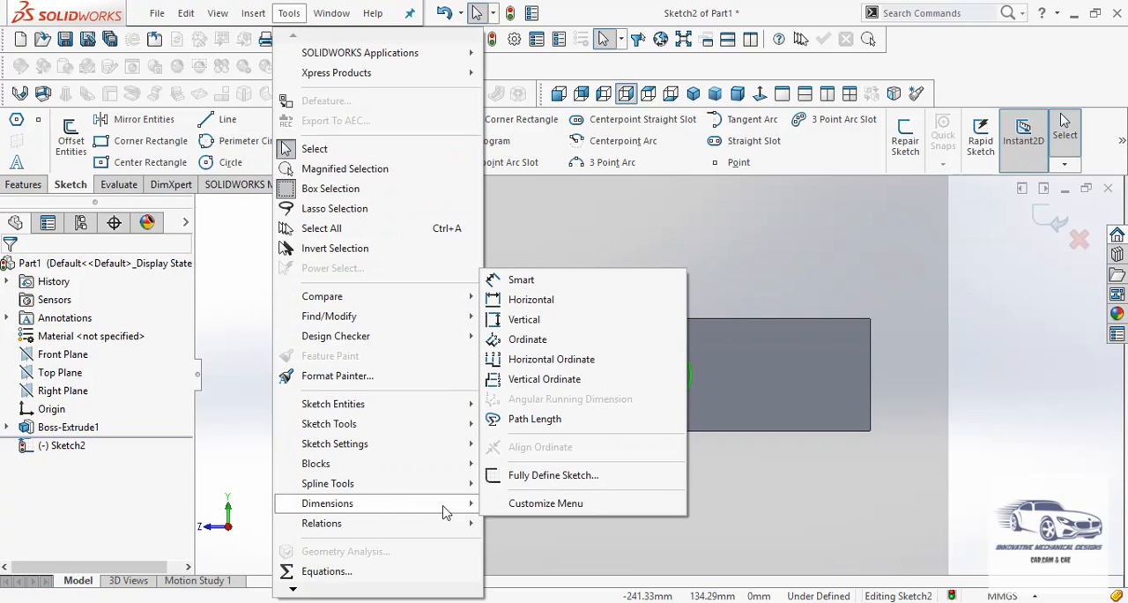
pyautogui.click(522, 281)
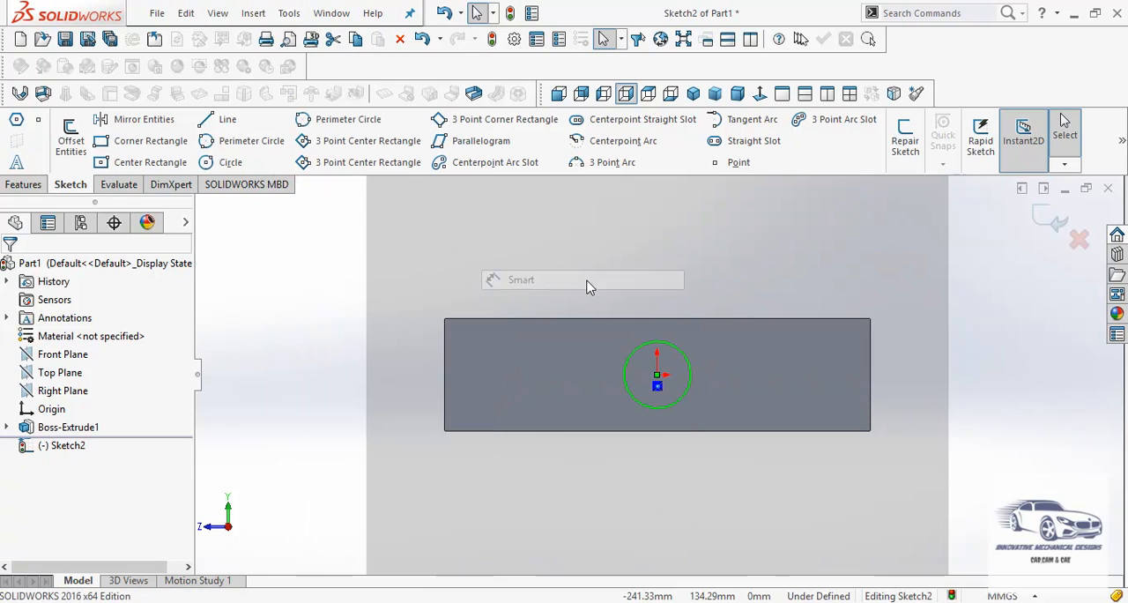
pyautogui.click(675, 347)
pyautogui.click(760, 268)
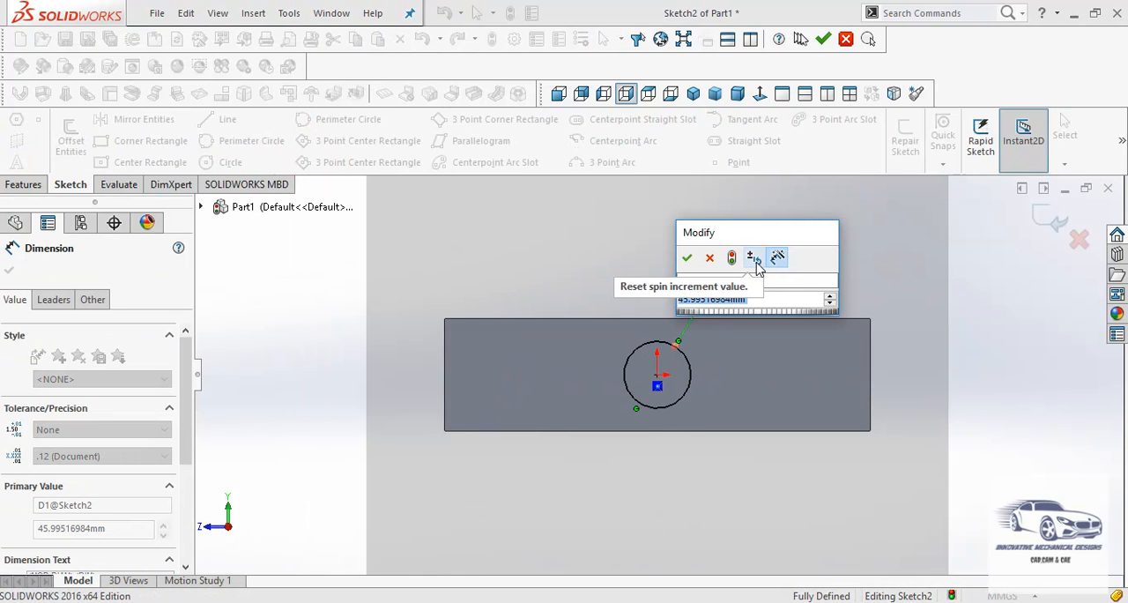
pyautogui.write('65')
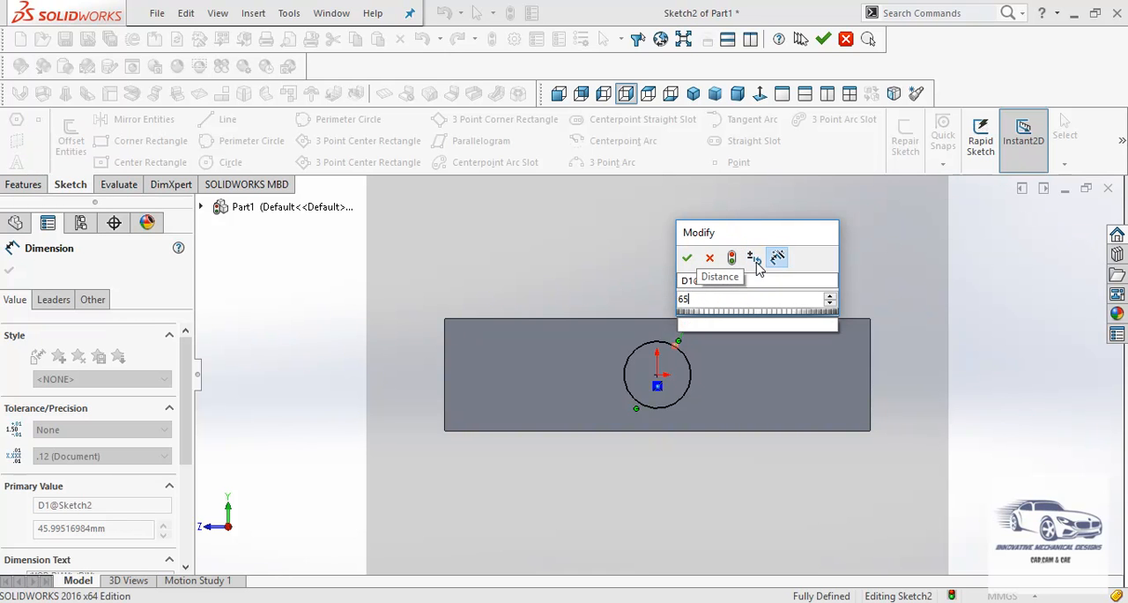
pyautogui.press('Return')
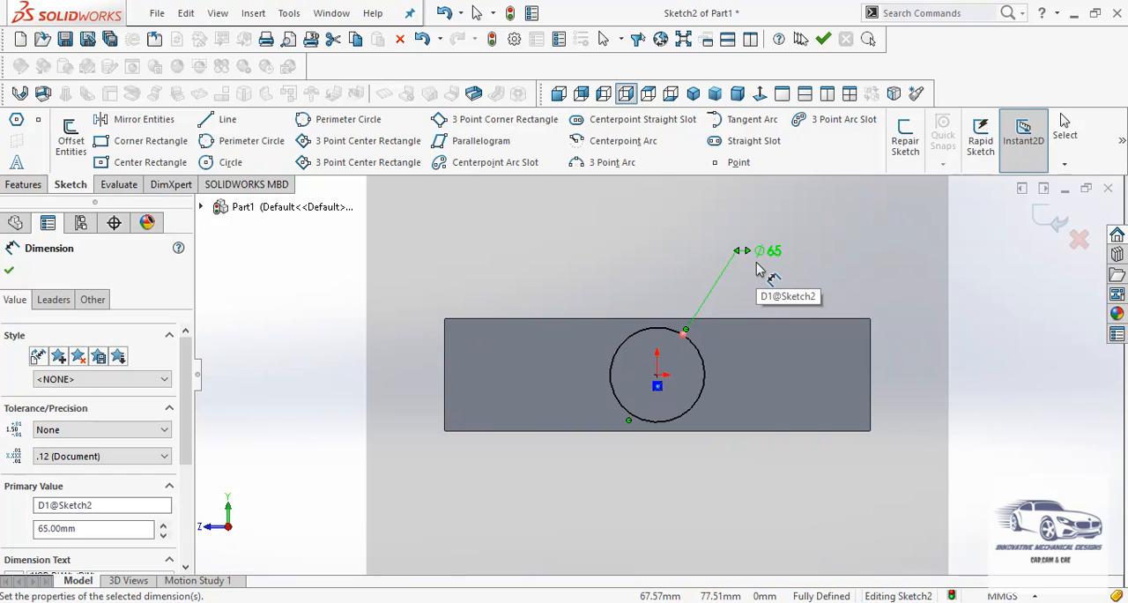
pyautogui.click(1057, 227)
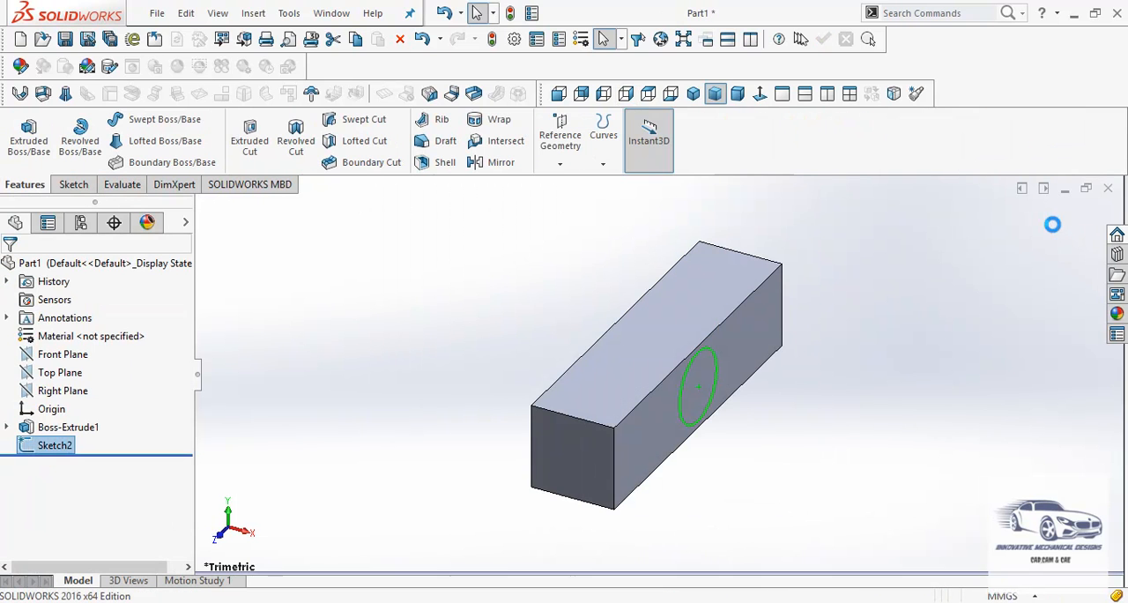
# - Extrude the circle sketch as a Blind boss 55 mm outward from the block's side face, merging the result
pyautogui.click(30, 134)
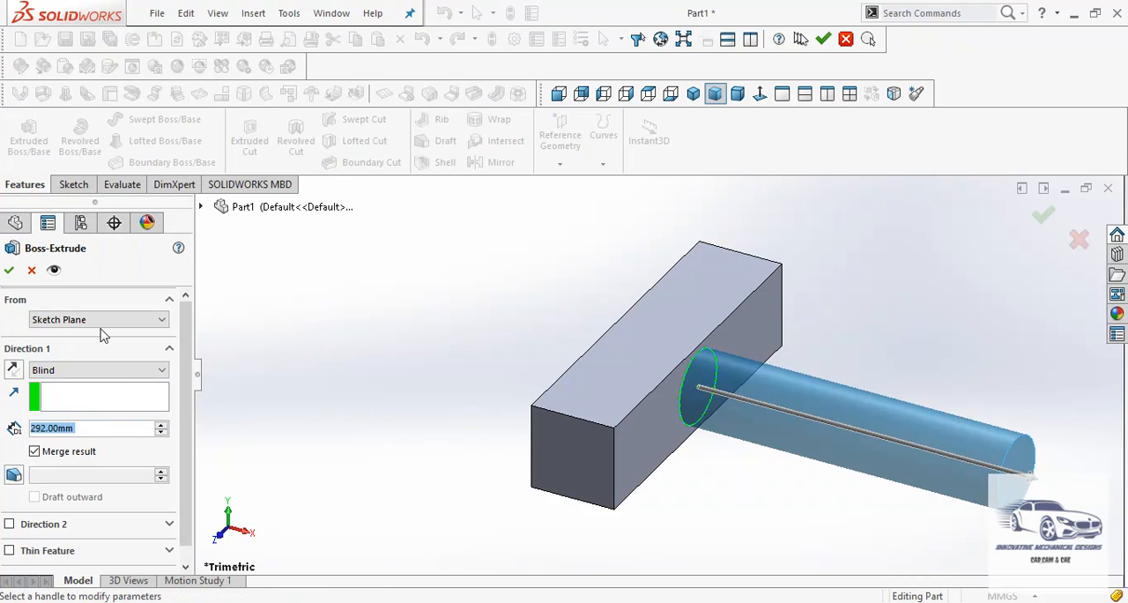
pyautogui.write('55')
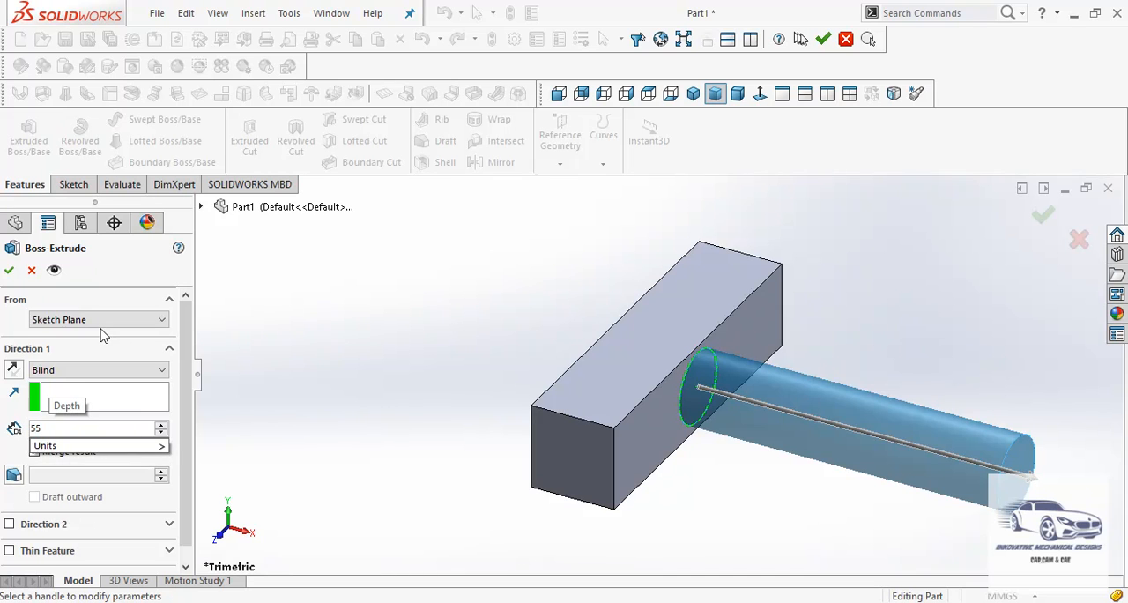
pyautogui.press('Return')
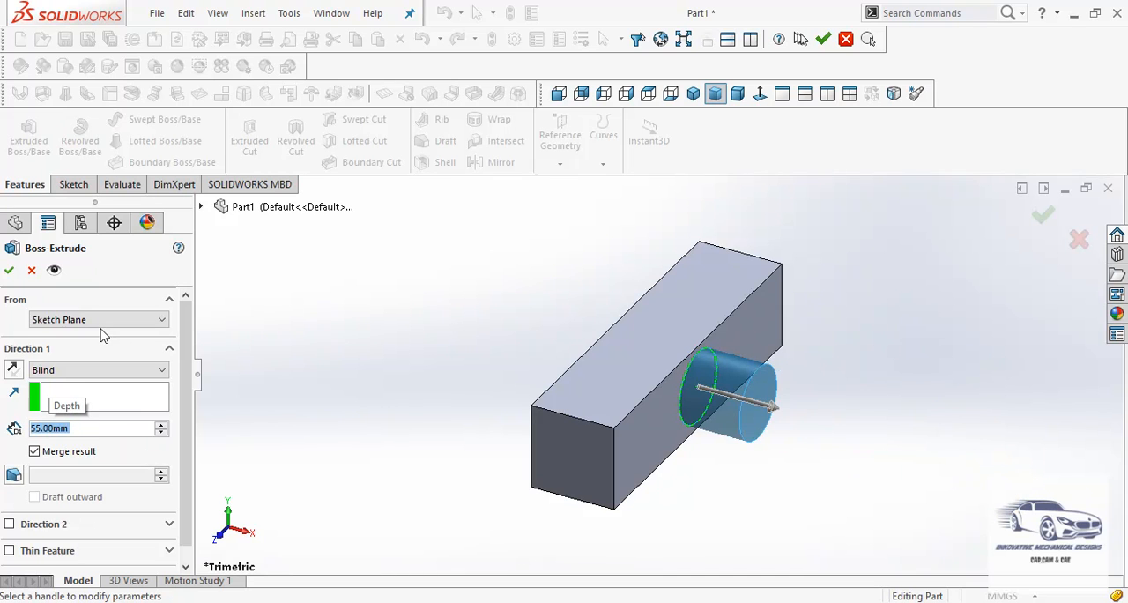
pyautogui.click(10, 270)
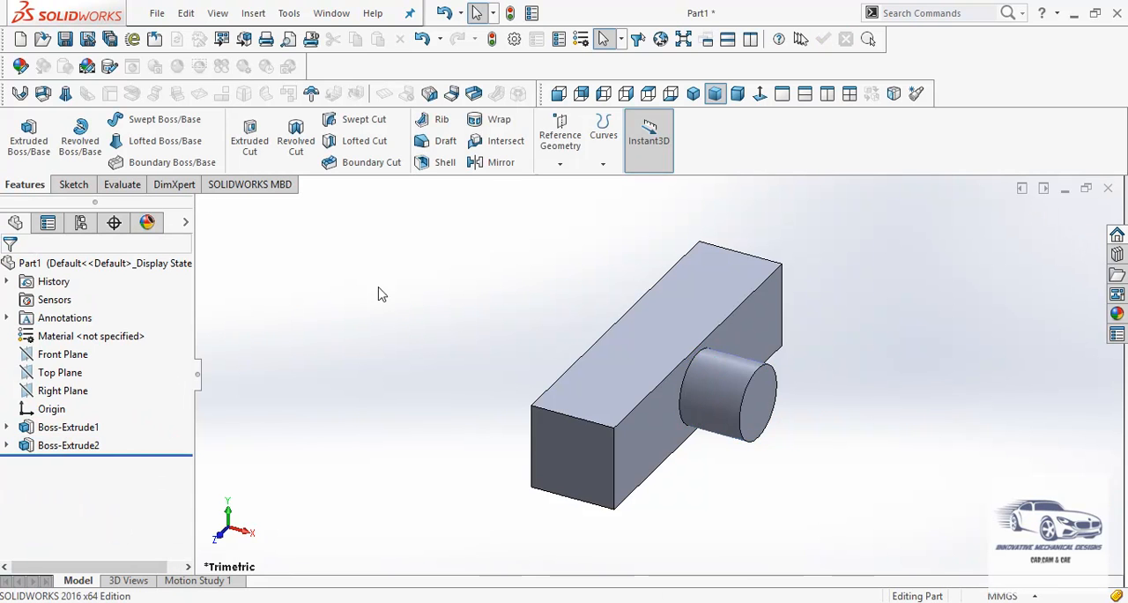
# - Start a constant size fillet with a symmetric radius of 2 mm
pyautogui.click(255, 14)
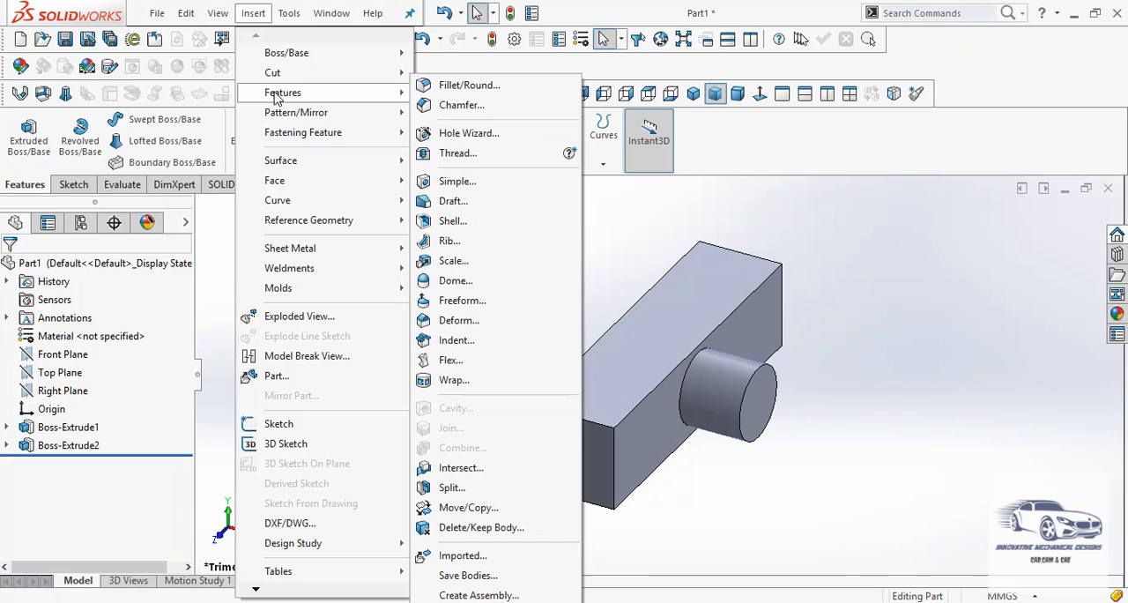
pyautogui.click(467, 91)
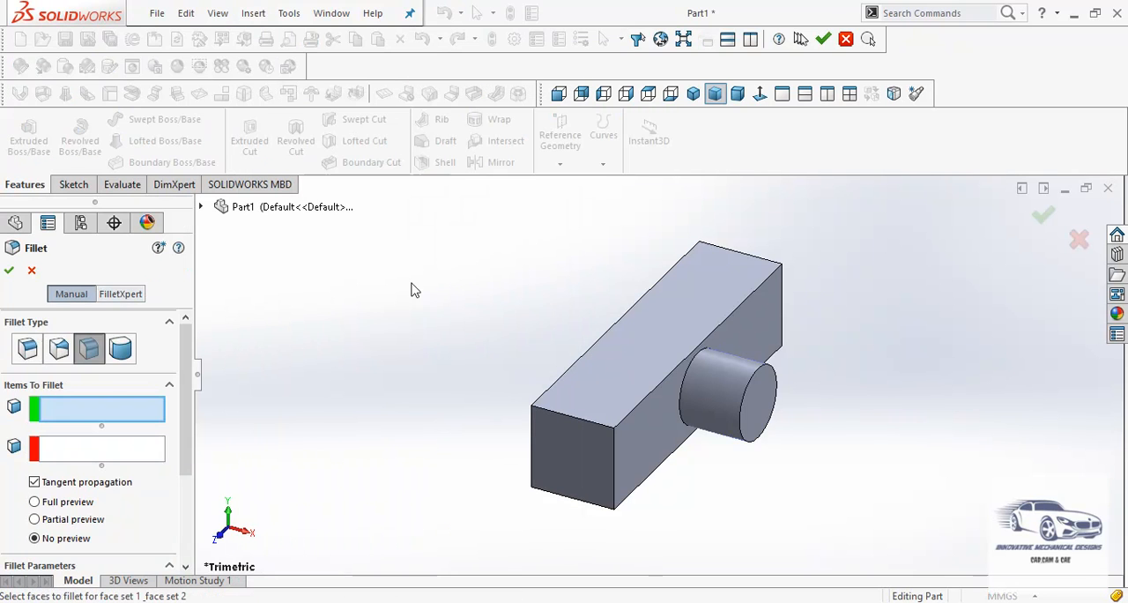
pyautogui.click(27, 349)
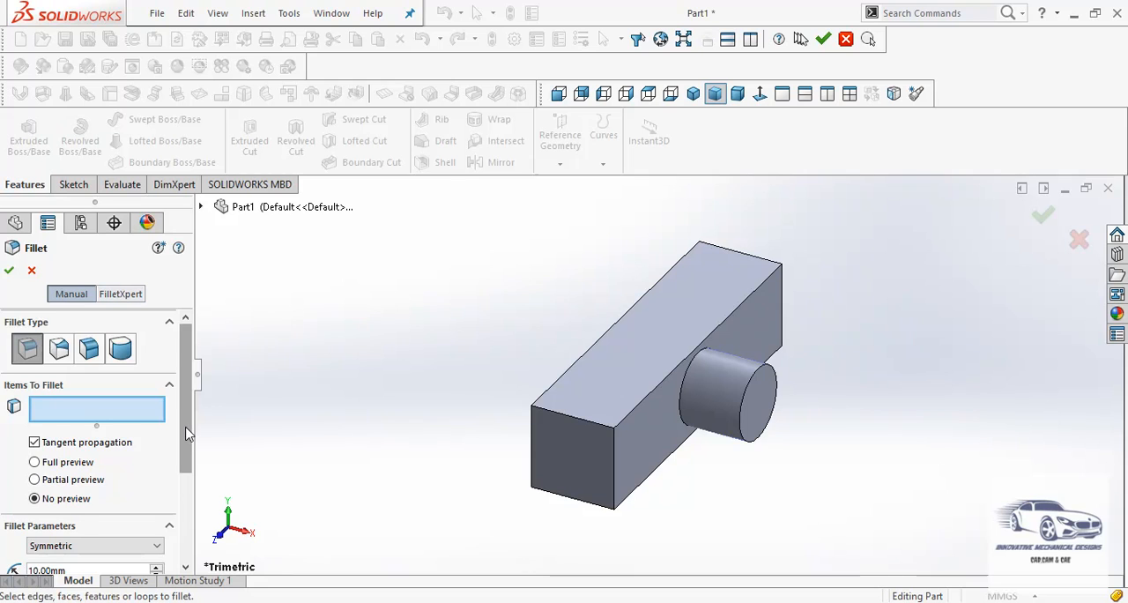
pyautogui.scroll(-3, 158, 467)
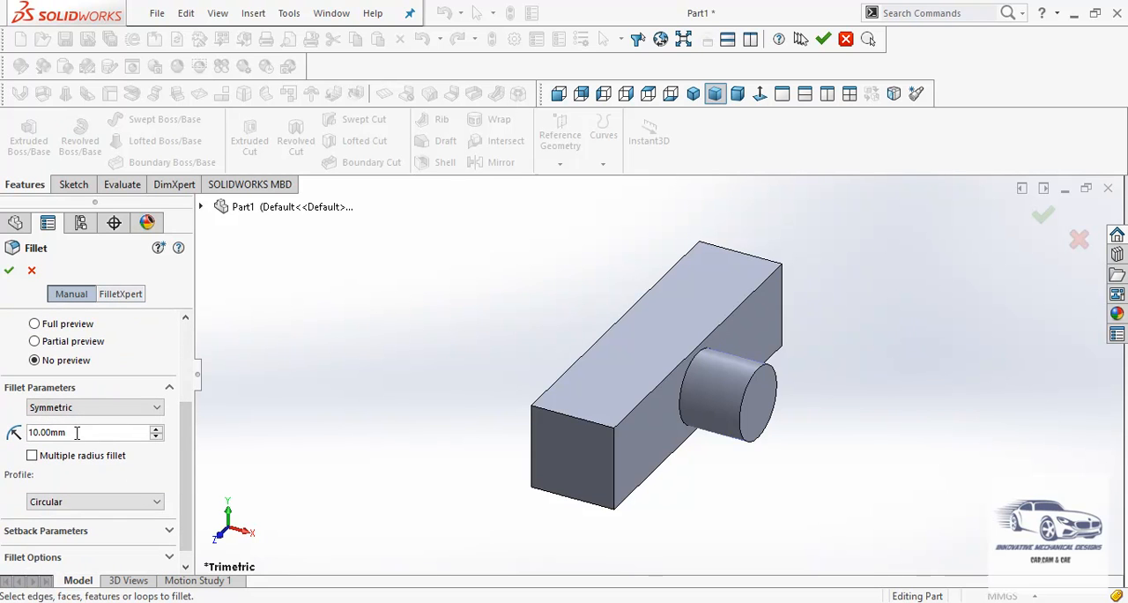
pyautogui.moveTo(76, 432); pyautogui.dragTo(31, 432)
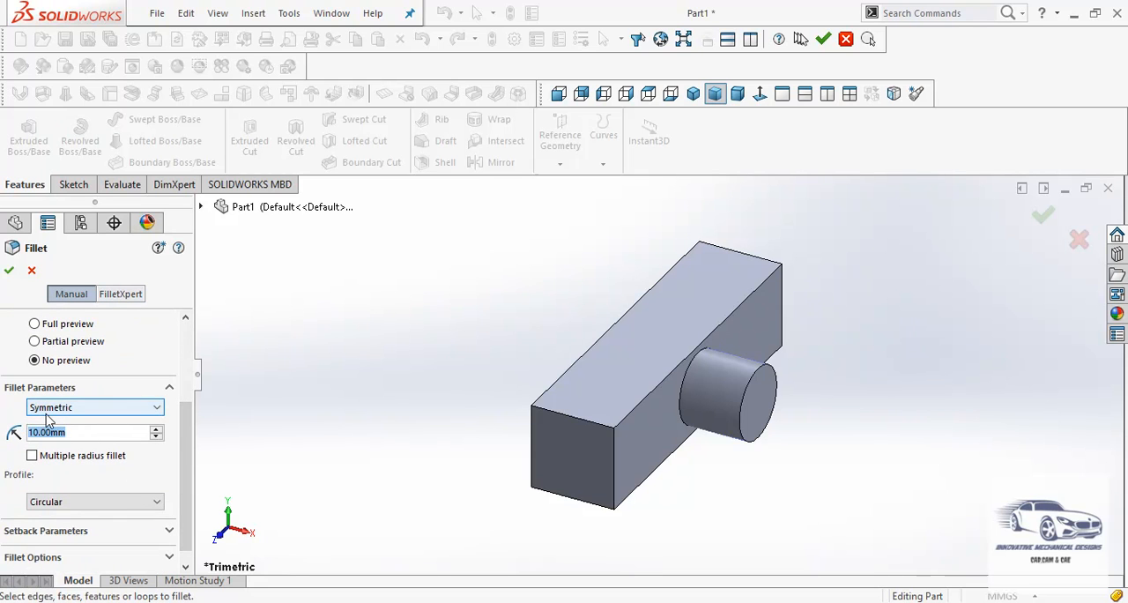
pyautogui.write('2')
pyautogui.press('Return')
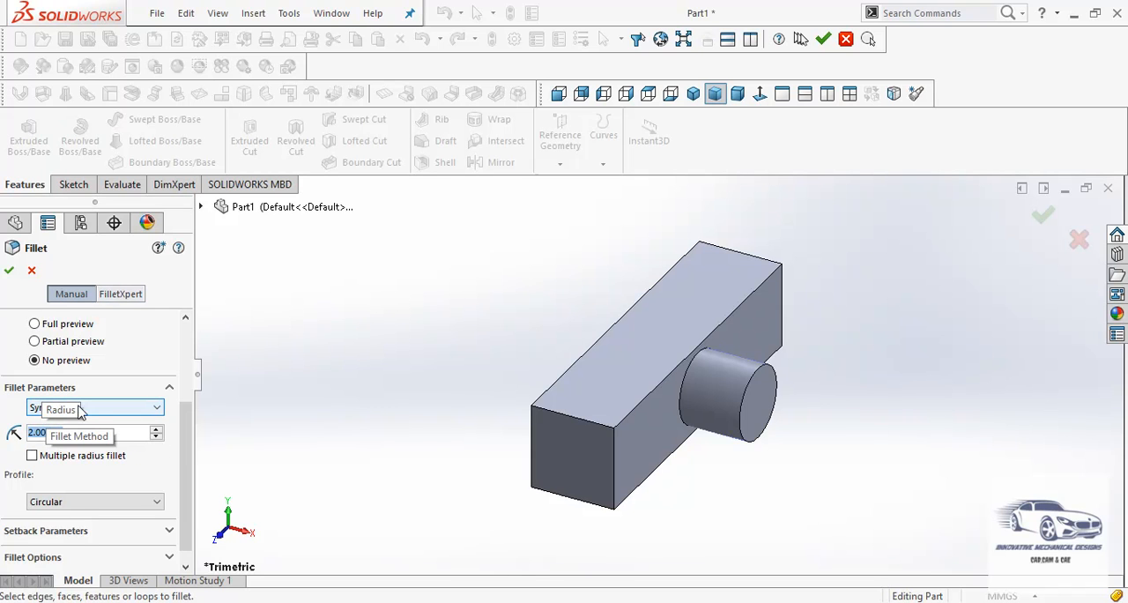
# - Apply the fillet to the block's four long edges and the circular edge where the round boss meets the block
pyautogui.click(547, 397)
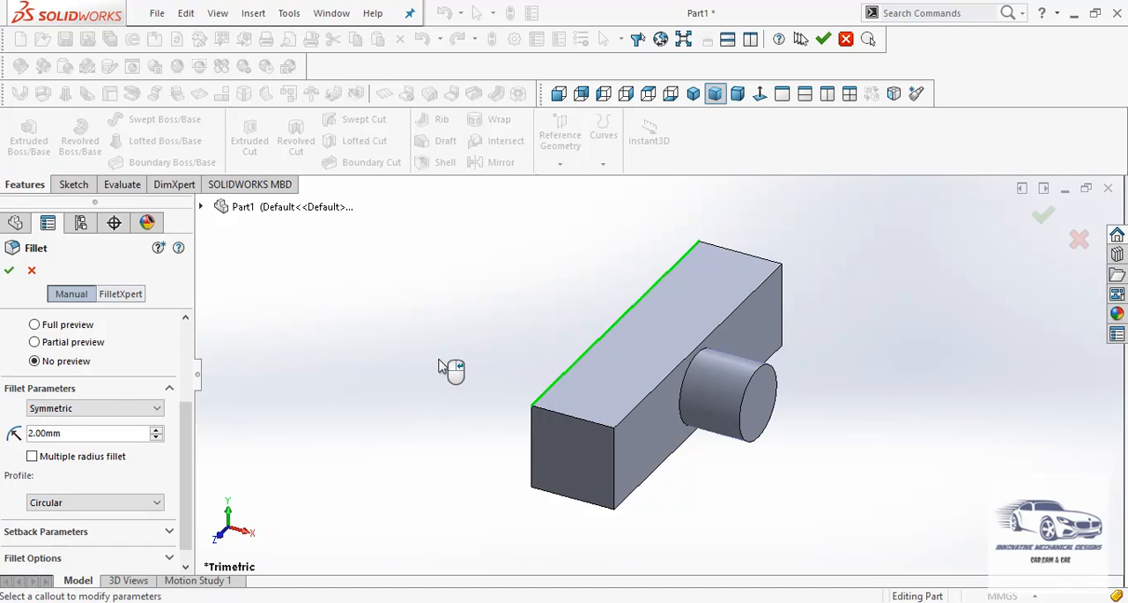
pyautogui.click(623, 423)
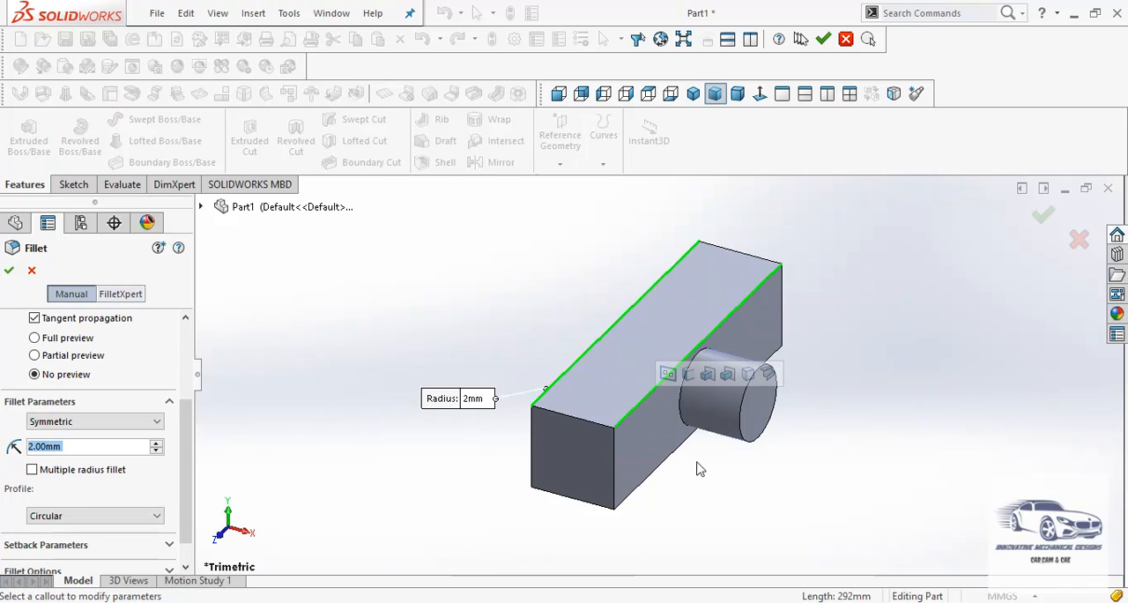
pyautogui.click(650, 484)
pyautogui.moveTo(433, 478); pyautogui.dragTo(511, 463, button='middle')
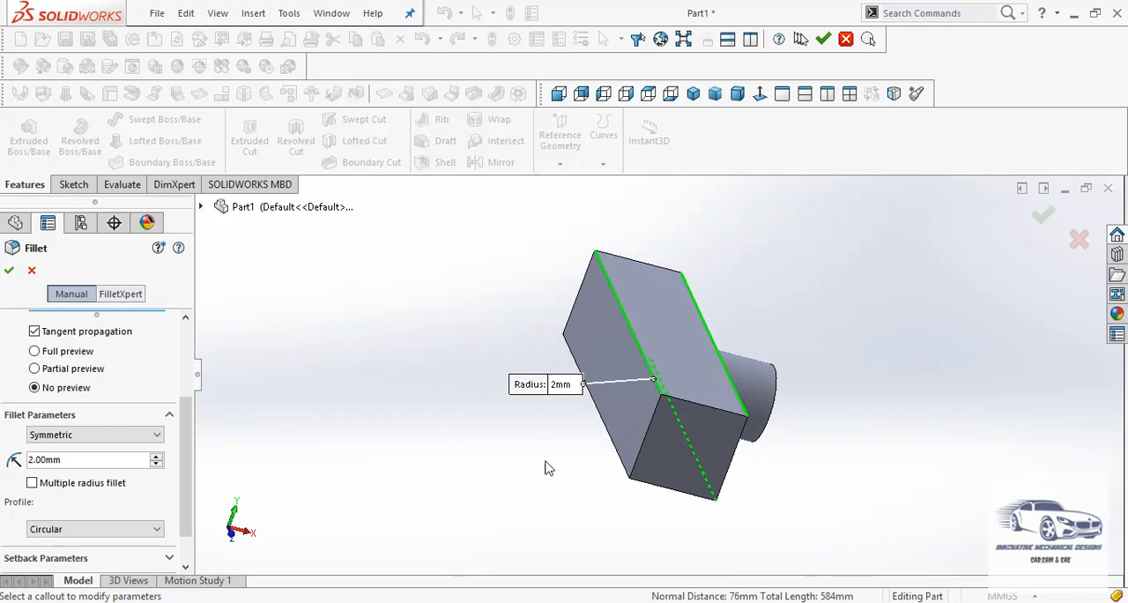
pyautogui.click(614, 451)
pyautogui.moveTo(564, 476); pyautogui.dragTo(450, 460, button='middle')
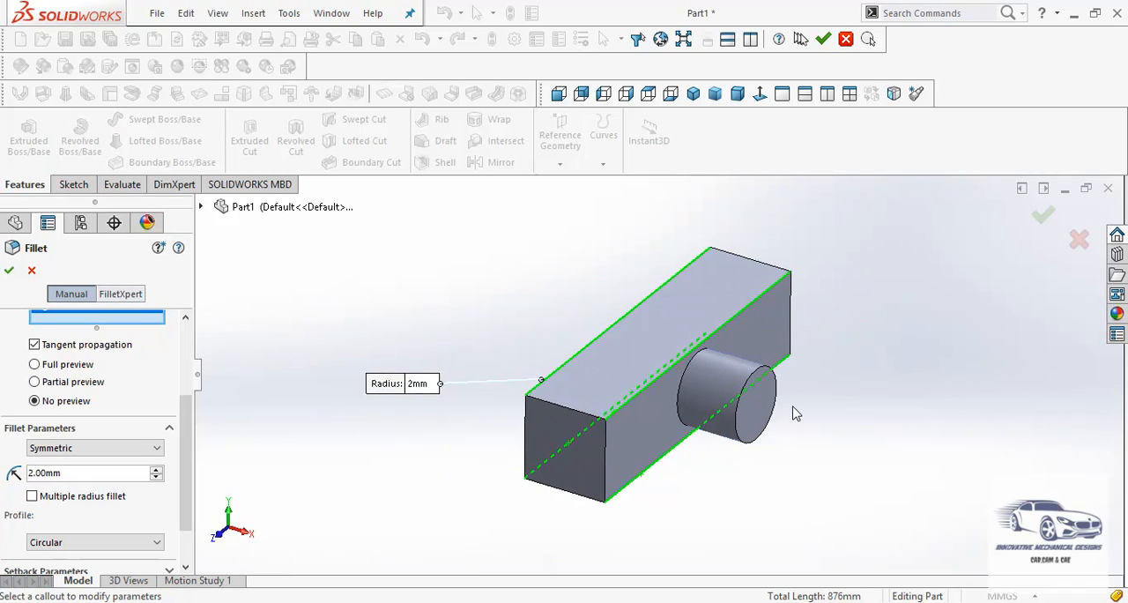
pyautogui.scroll(-3, 794, 411)
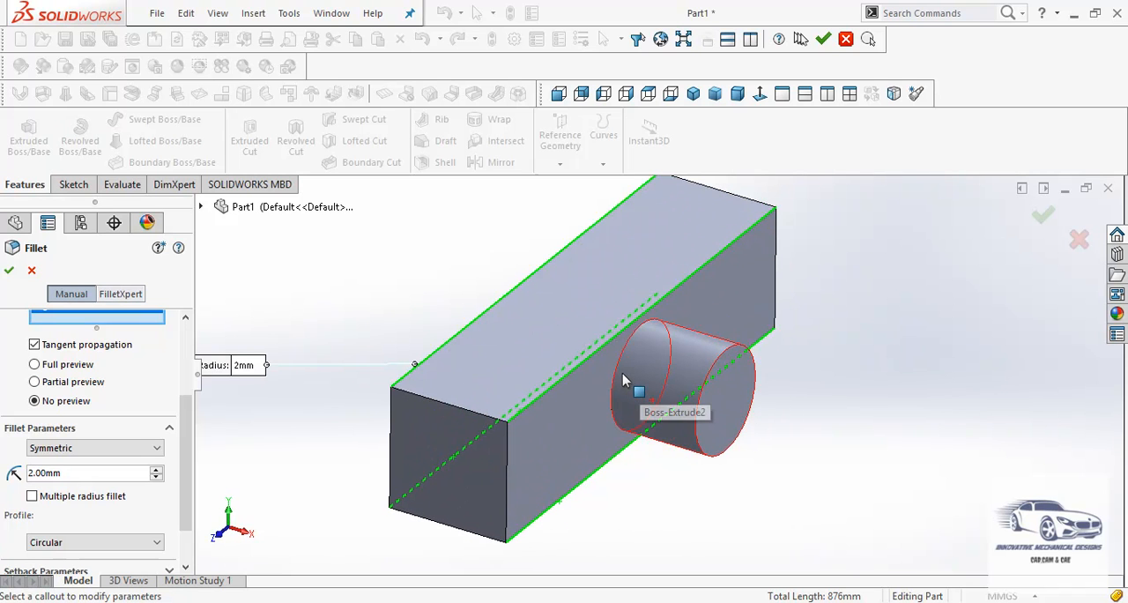
pyautogui.click(620, 375)
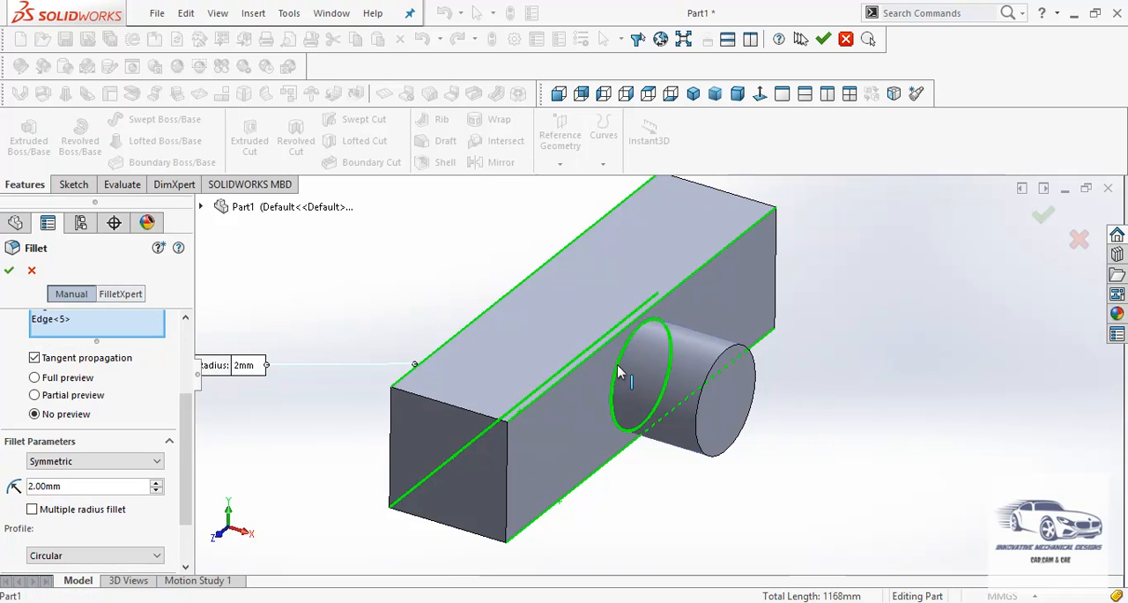
pyautogui.click(10, 271)
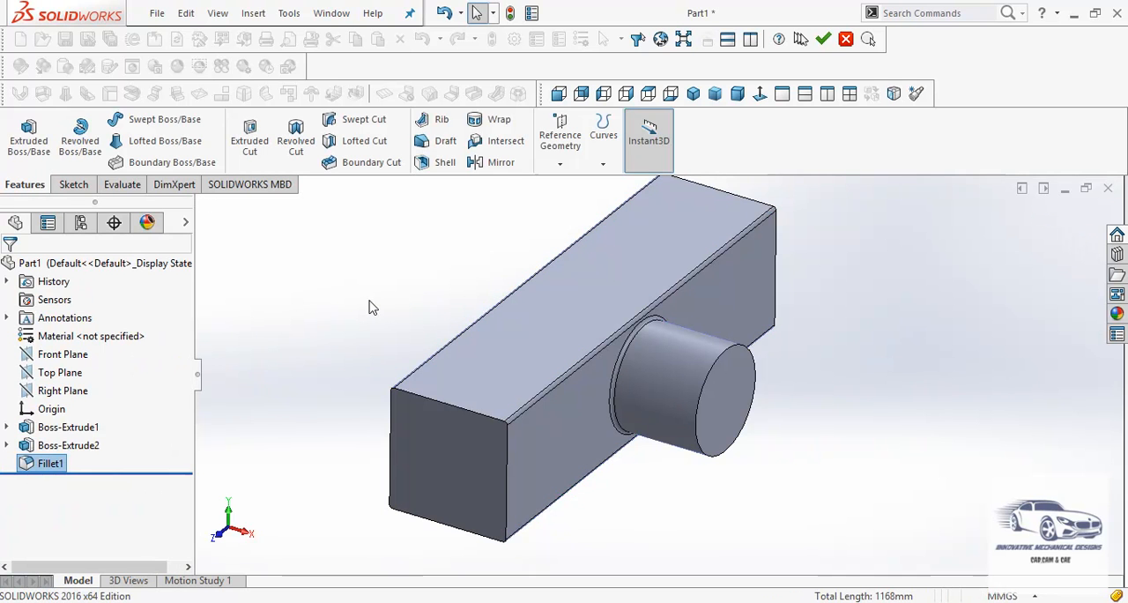
# - Check in Part1 Drawing.PDF how far the first curved tube sits from the block's end, returning to the SOLIDWORKS part
pyautogui.scroll(3, 415, 332)
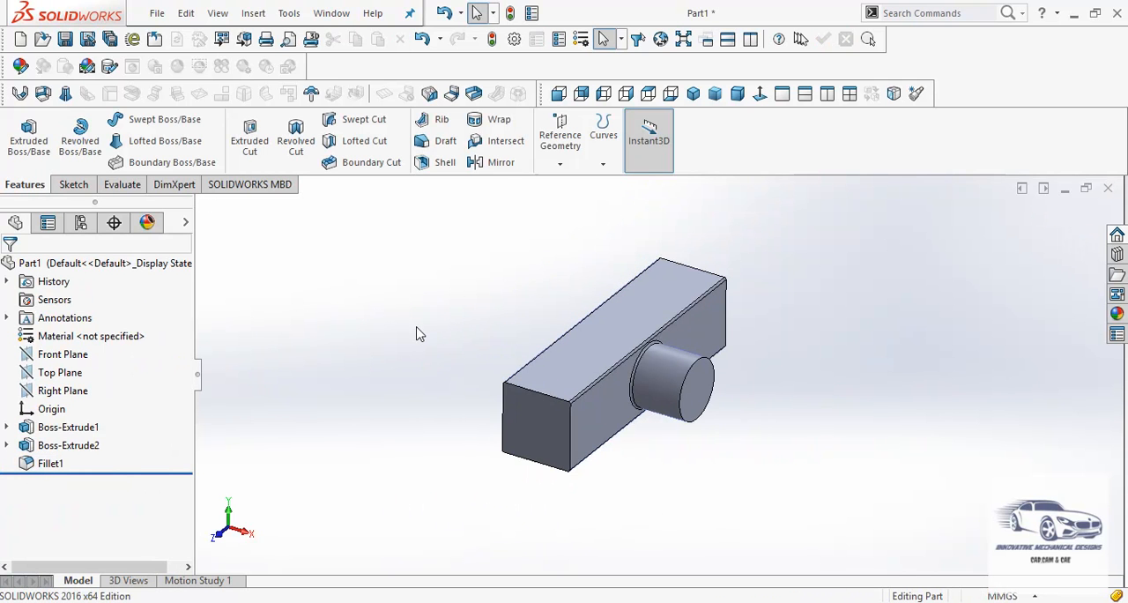
pyautogui.scroll(-1, 419, 333)
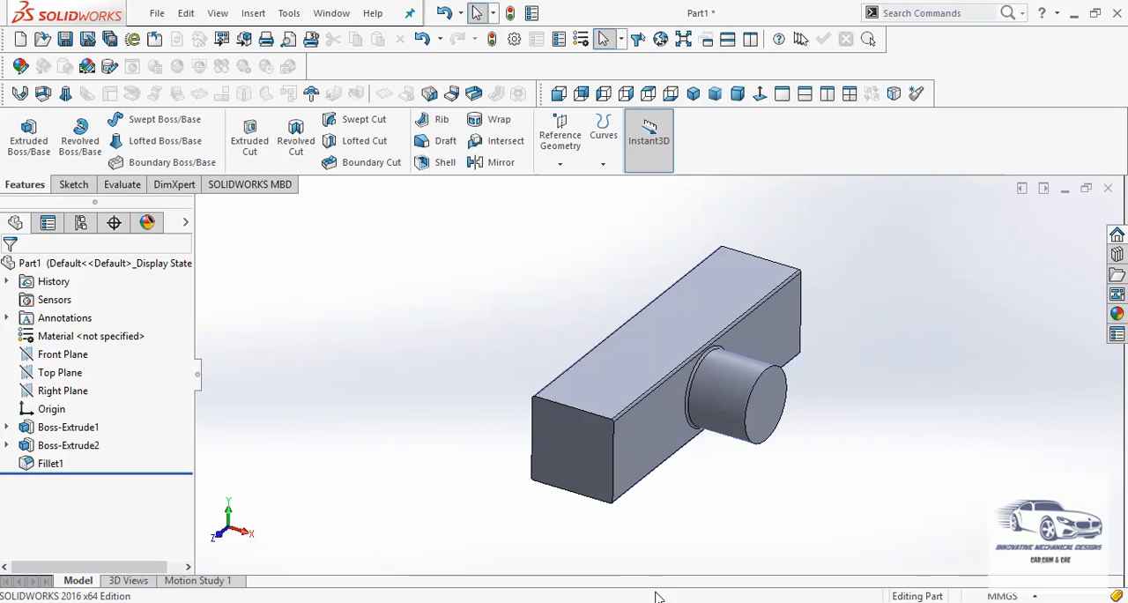
pyautogui.moveTo(616, 596)
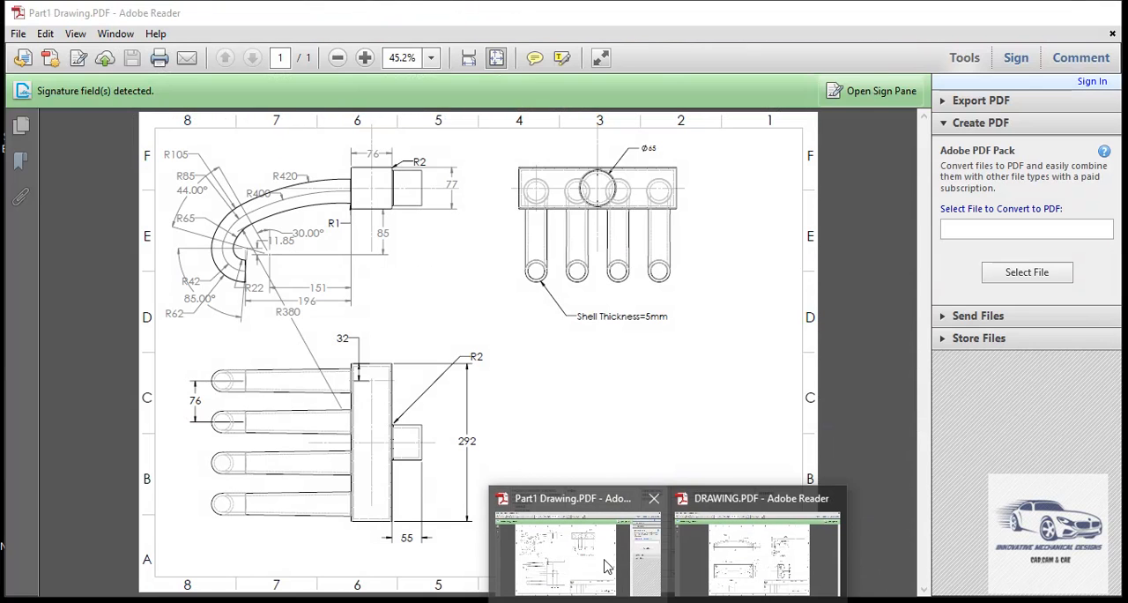
pyautogui.click(606, 566)
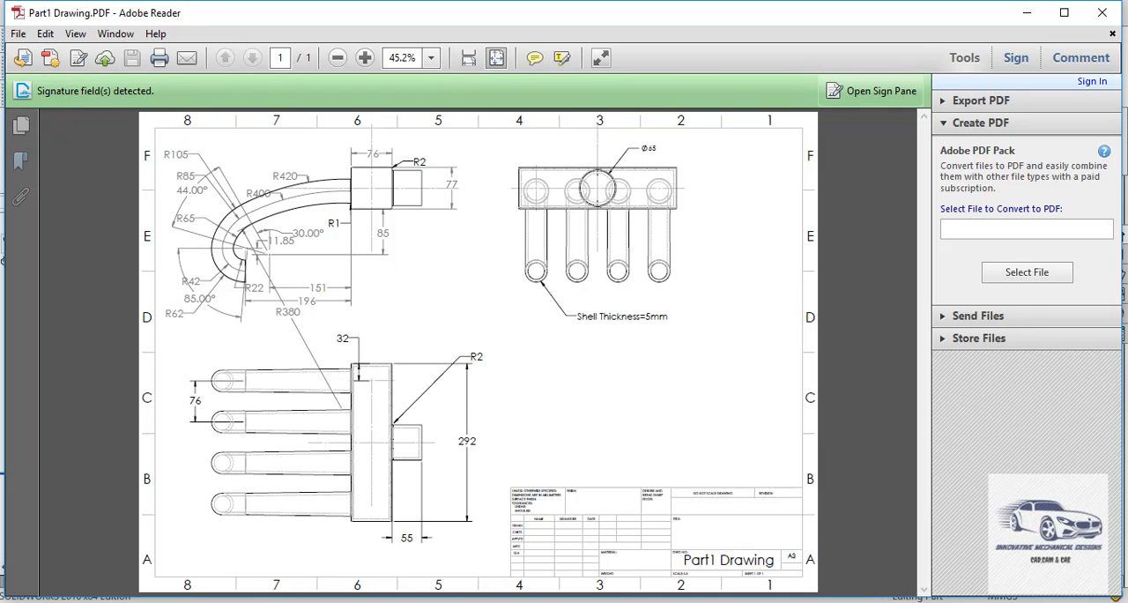
pyautogui.moveTo(627, 601)
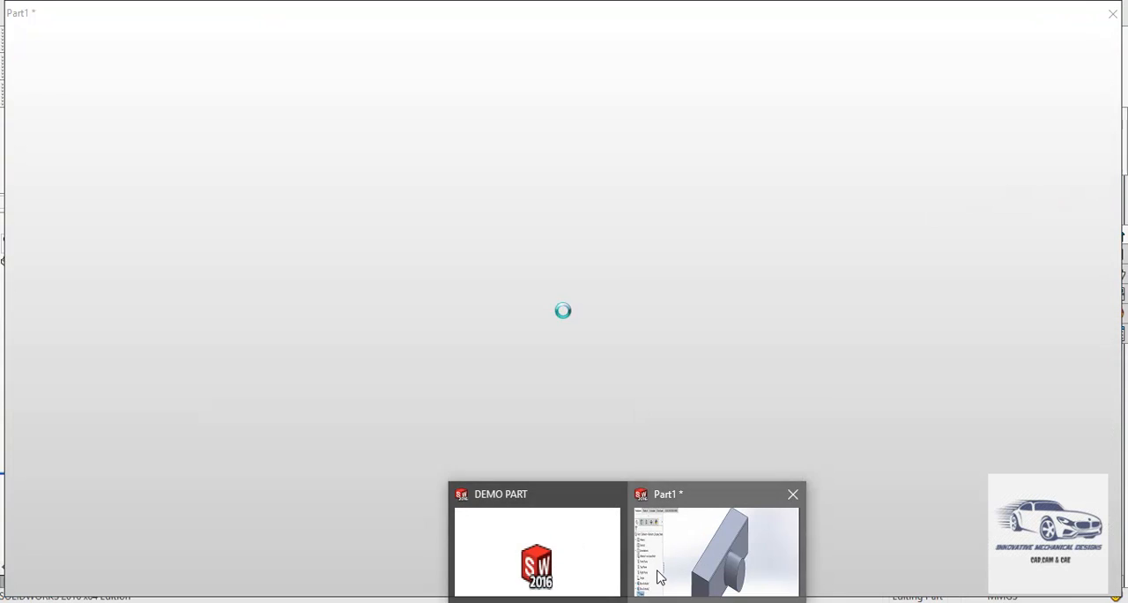
pyautogui.click(660, 578)
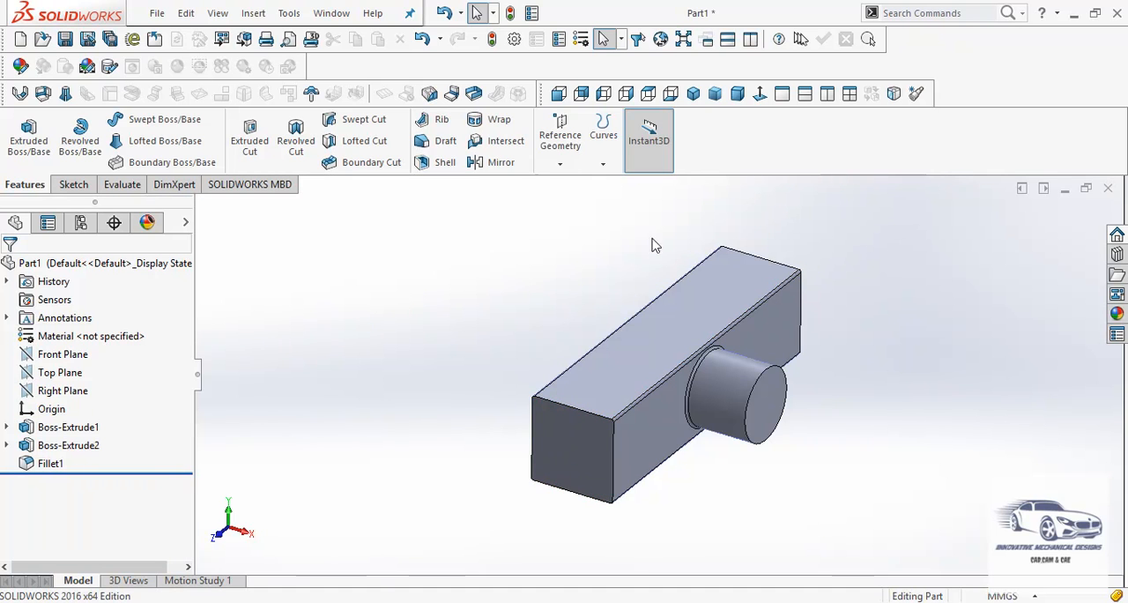
# - Create a reference plane offset 32 mm from the block's +Z end face, with the offset flipped into the block
pyautogui.click(561, 166)
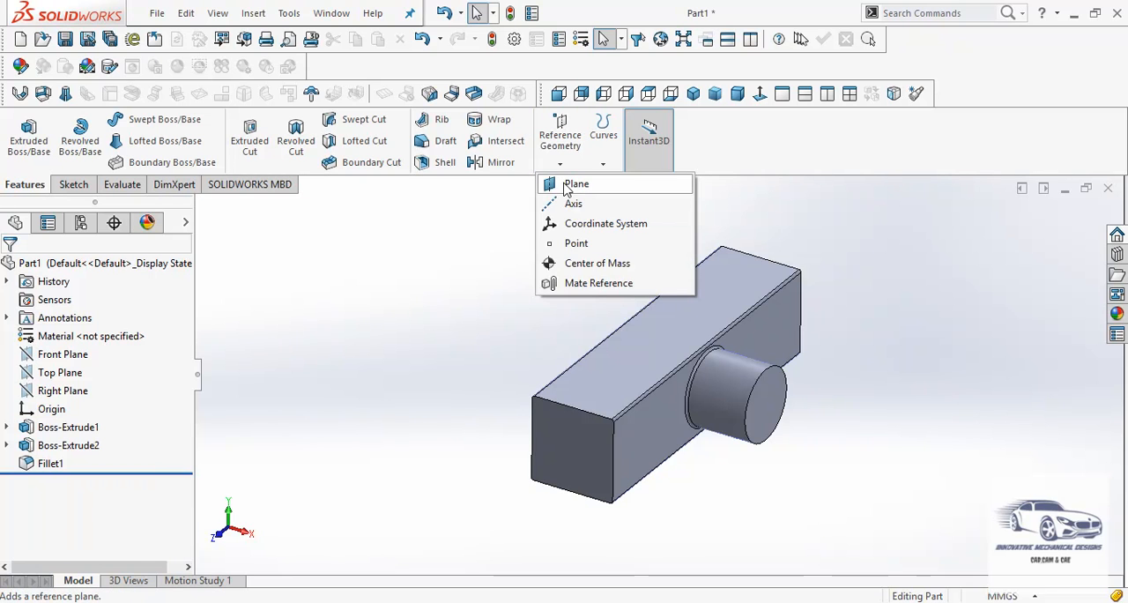
pyautogui.click(576, 185)
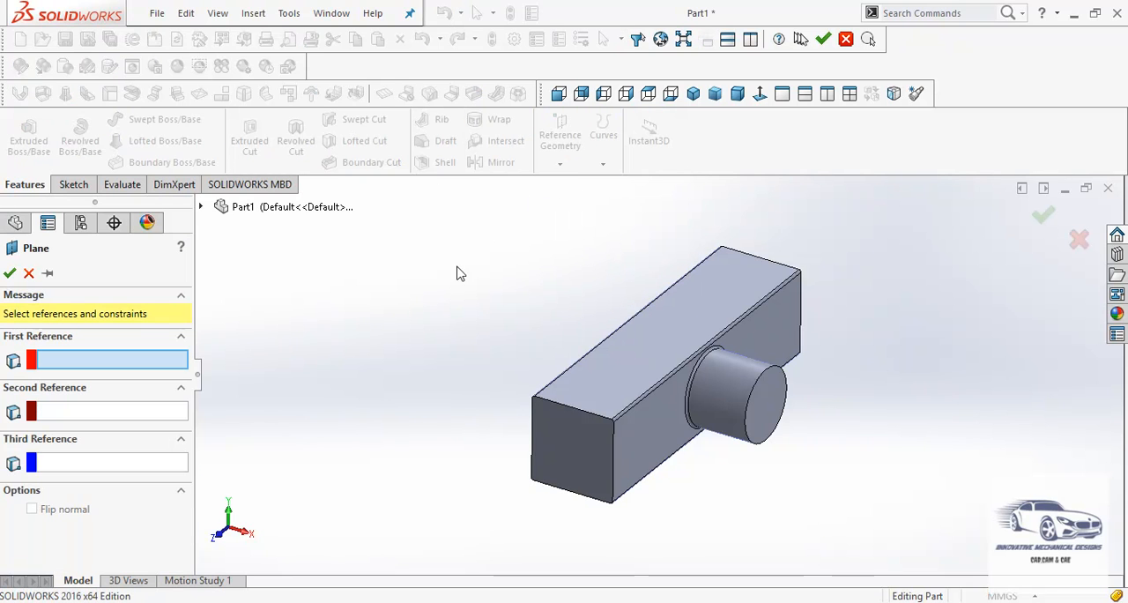
pyautogui.click(568, 449)
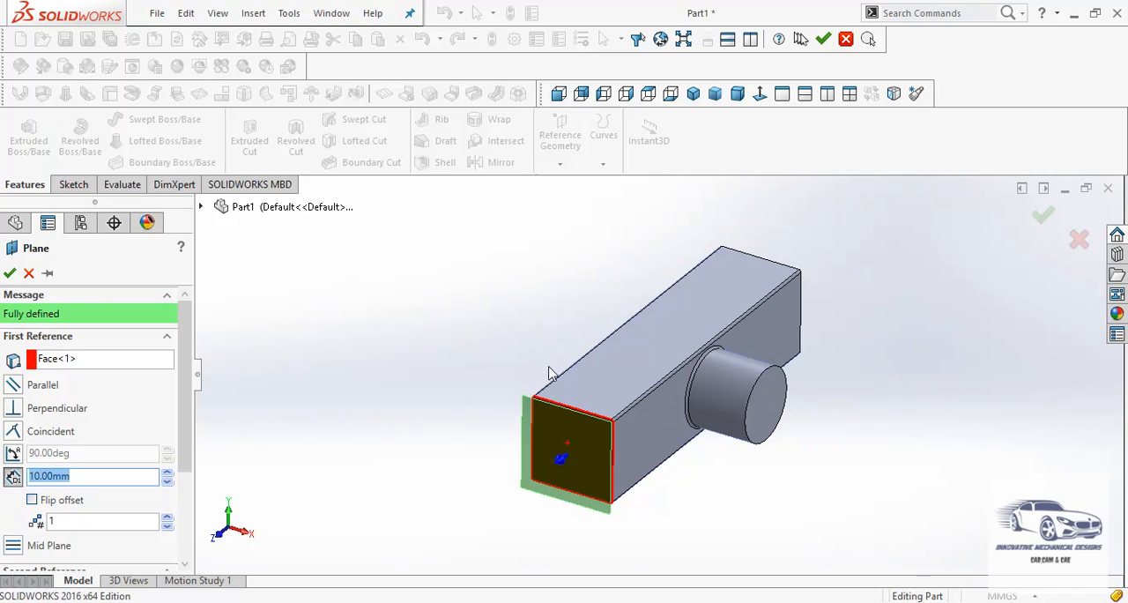
pyautogui.click(33, 501)
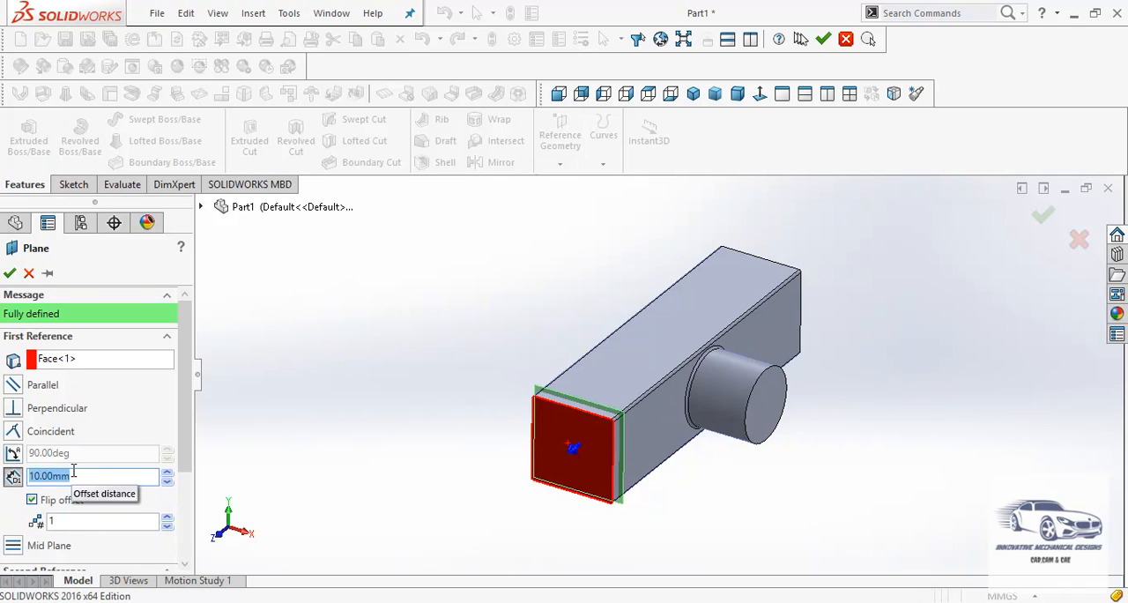
pyautogui.write('32')
pyautogui.press('Return')
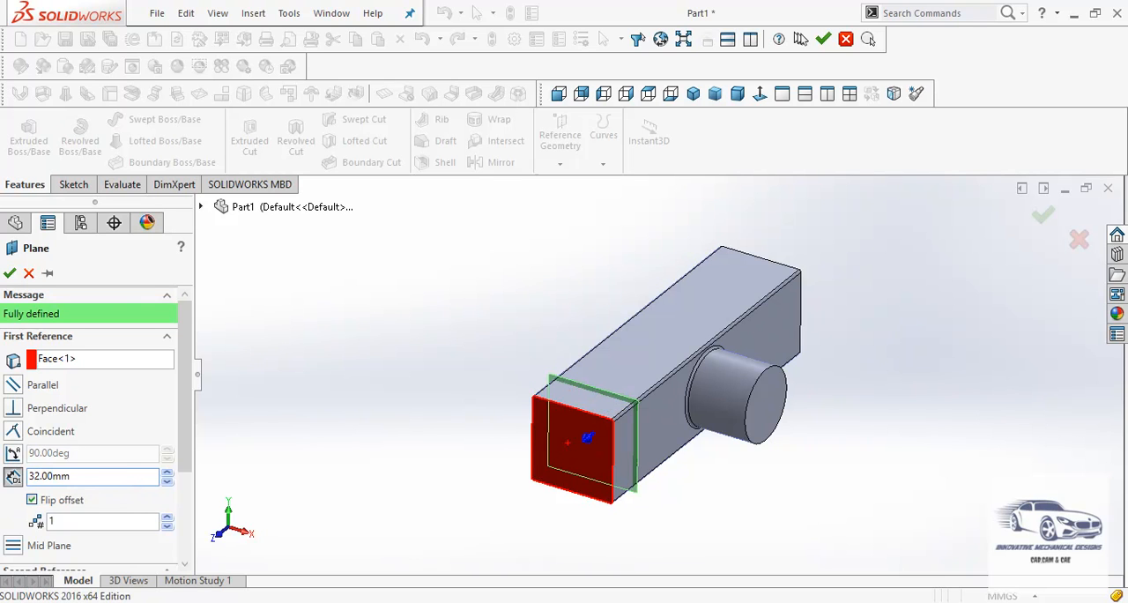
pyautogui.click(10, 274)
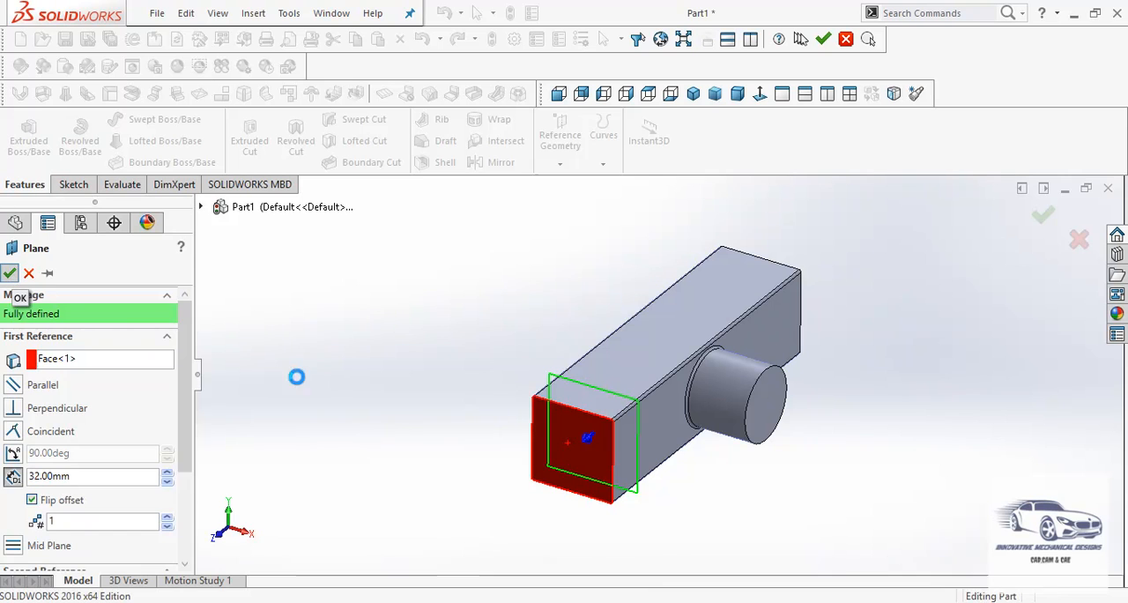